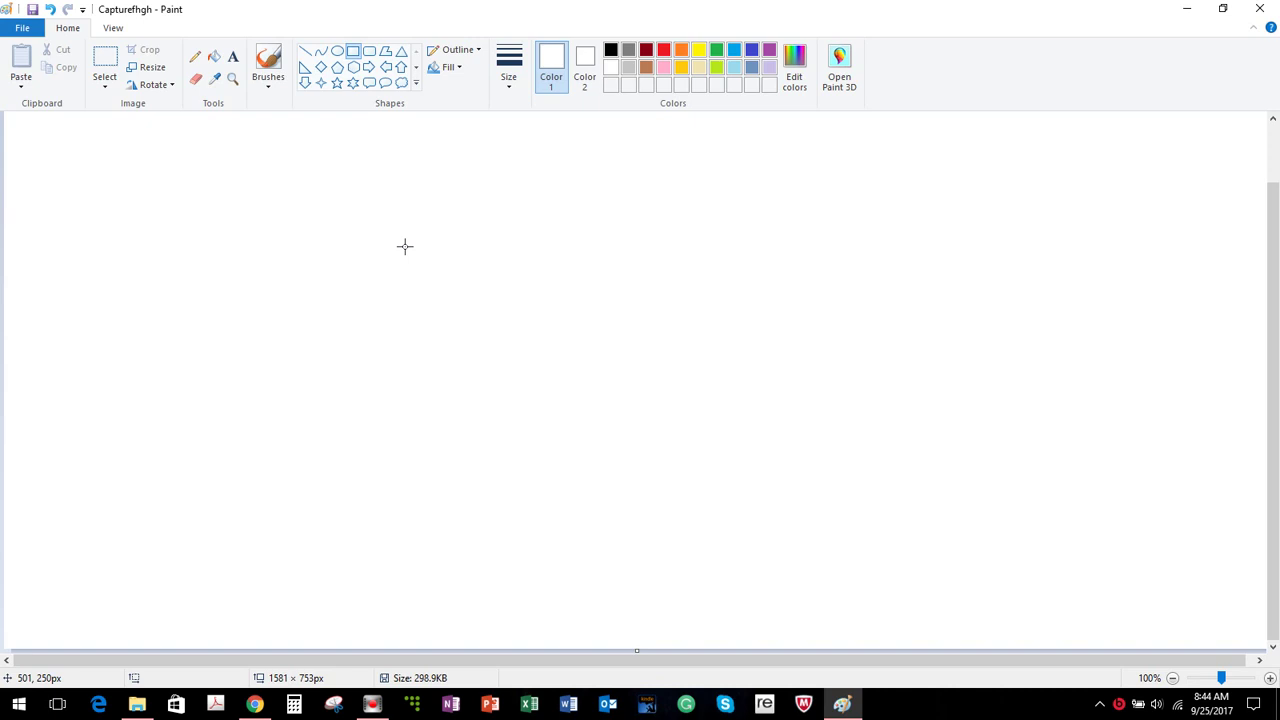
- Draw a wide black-outlined oval near the canvas's upper left and commit it
{"action": "left_click", "coordinate": [338, 51]}
{"action": "left_click_drag", "start_coordinate": [265, 201], "coordinate": [395, 284]}
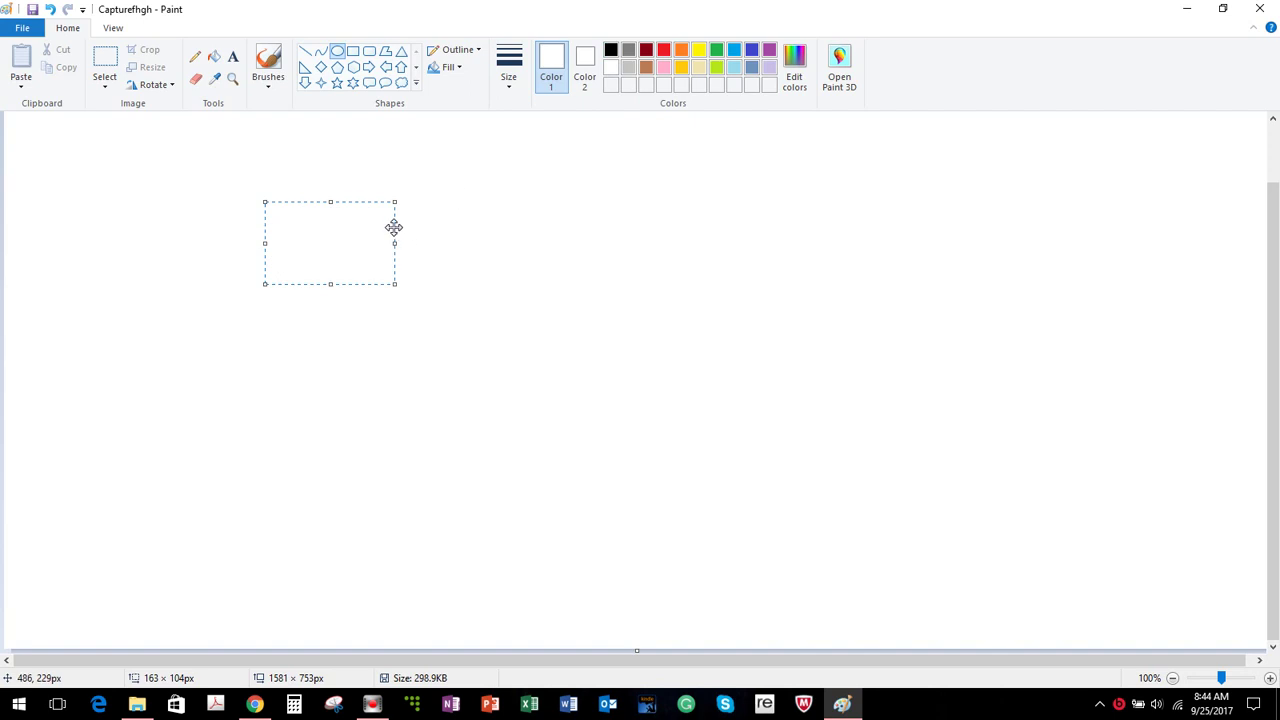
{"action": "left_click", "coordinate": [613, 50]}
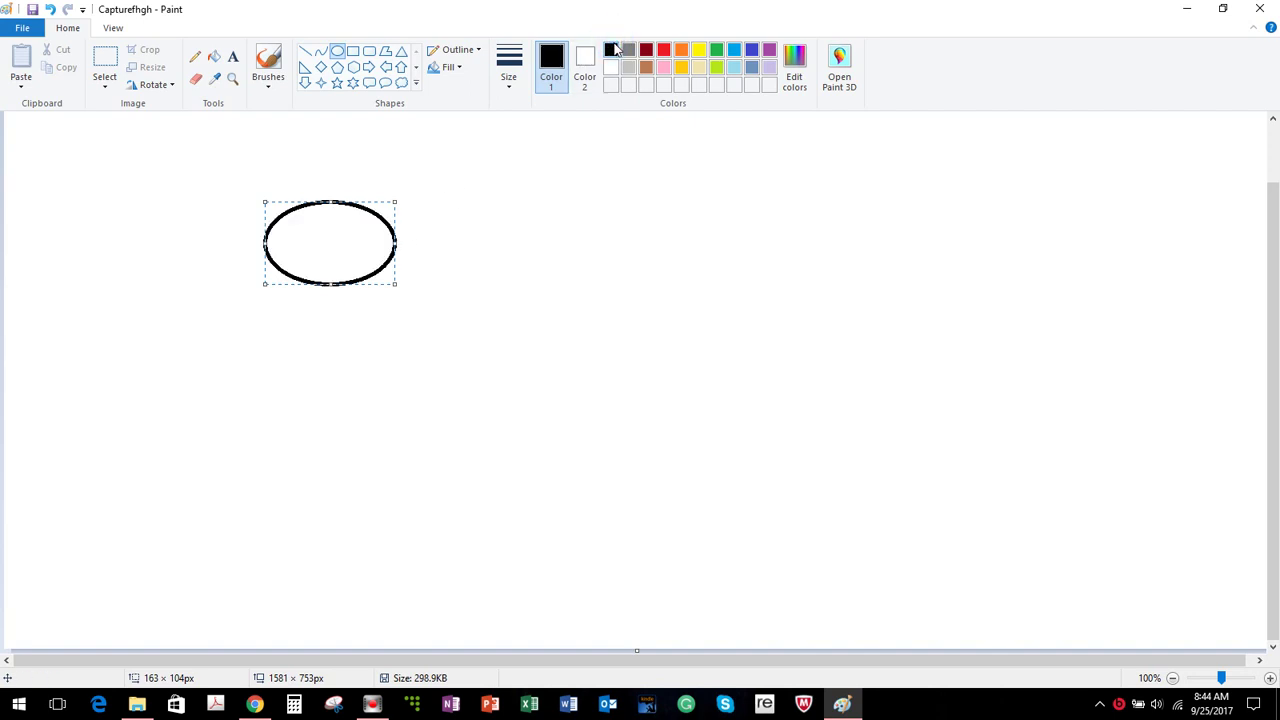
{"action": "left_click", "coordinate": [492, 321]}
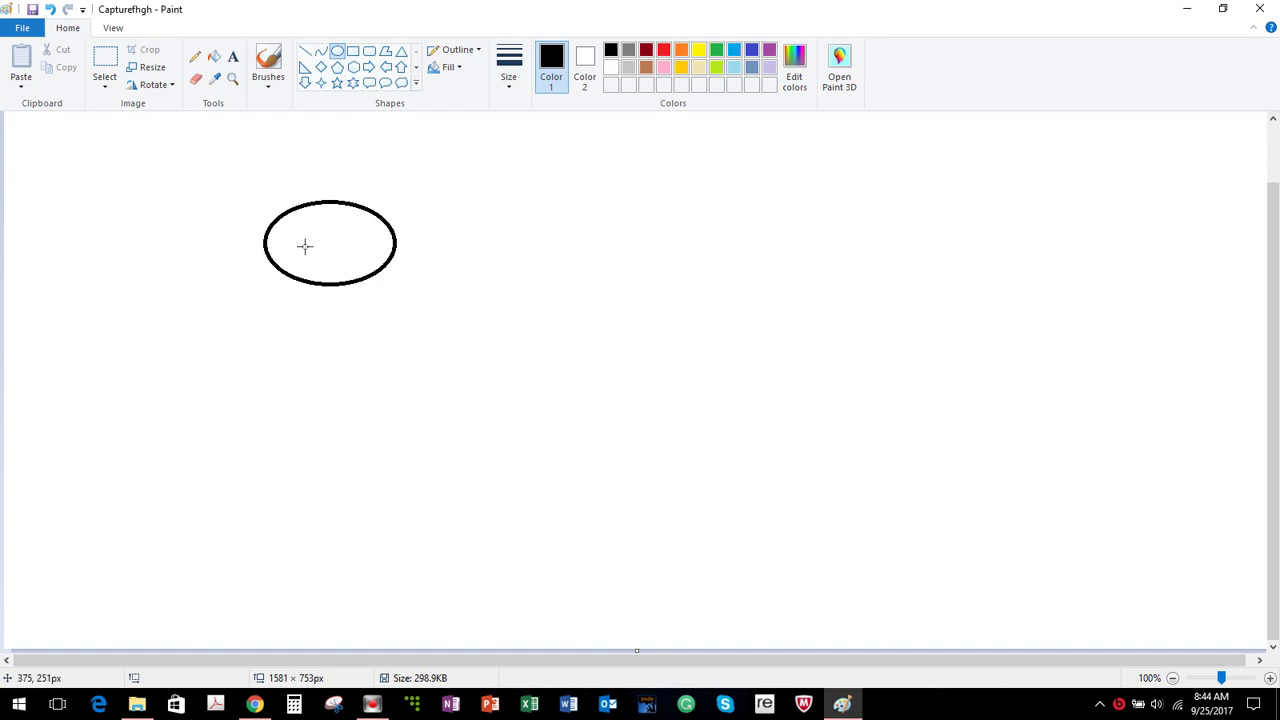
- Draw a round iris with a bright green outline and a darker green (26, 132, 57) fill
{"action": "left_click_drag", "start_coordinate": [305, 240], "coordinate": [364, 283]}
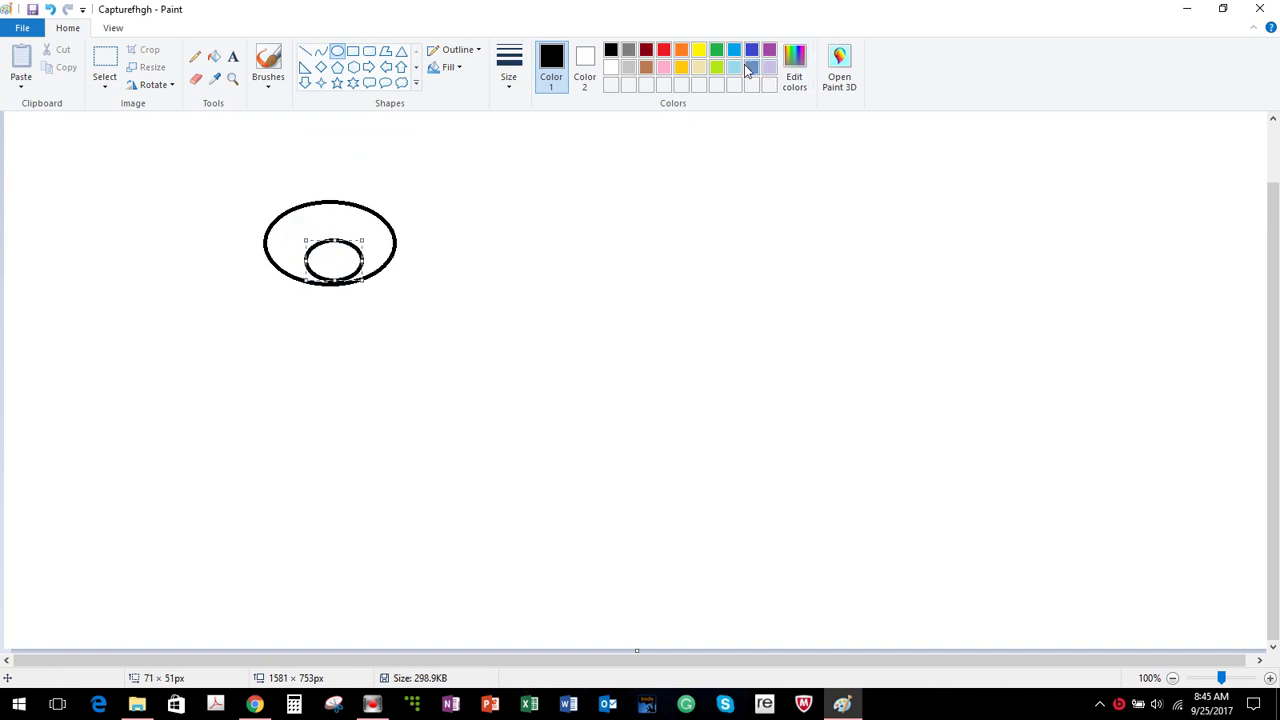
{"action": "left_click", "coordinate": [716, 50]}
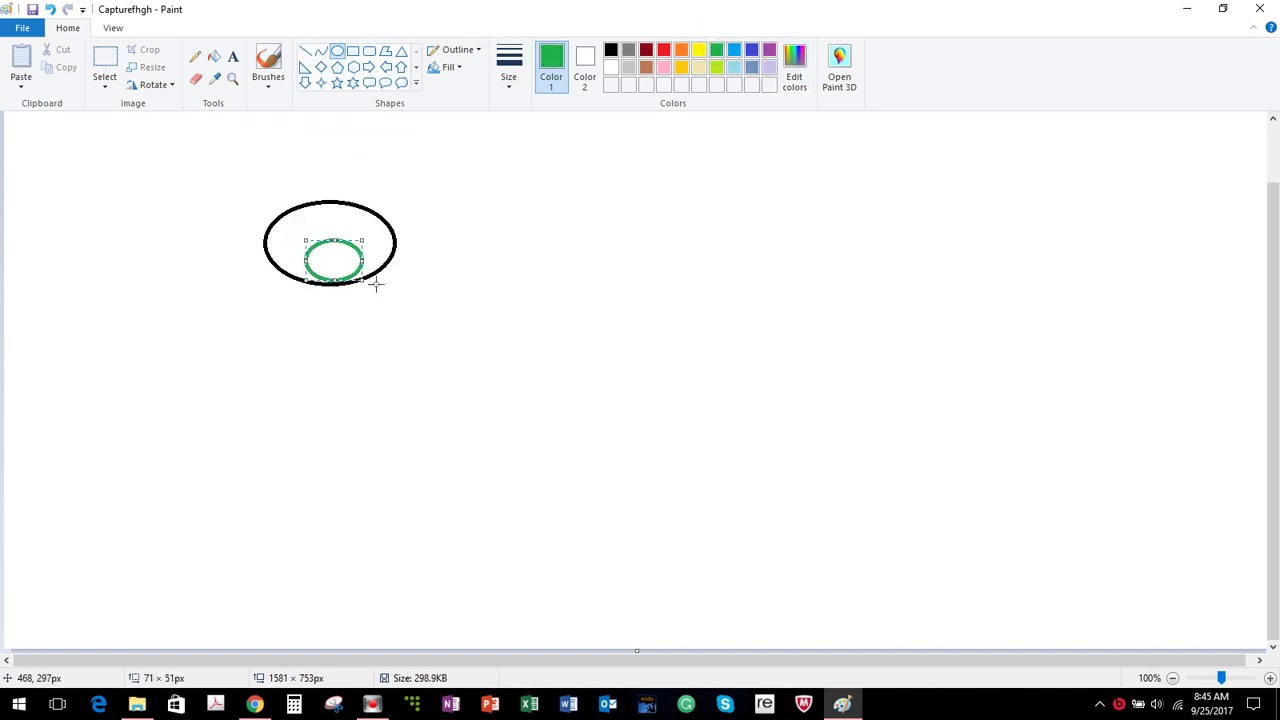
{"action": "left_click_drag", "start_coordinate": [334, 240], "coordinate": [333, 231]}
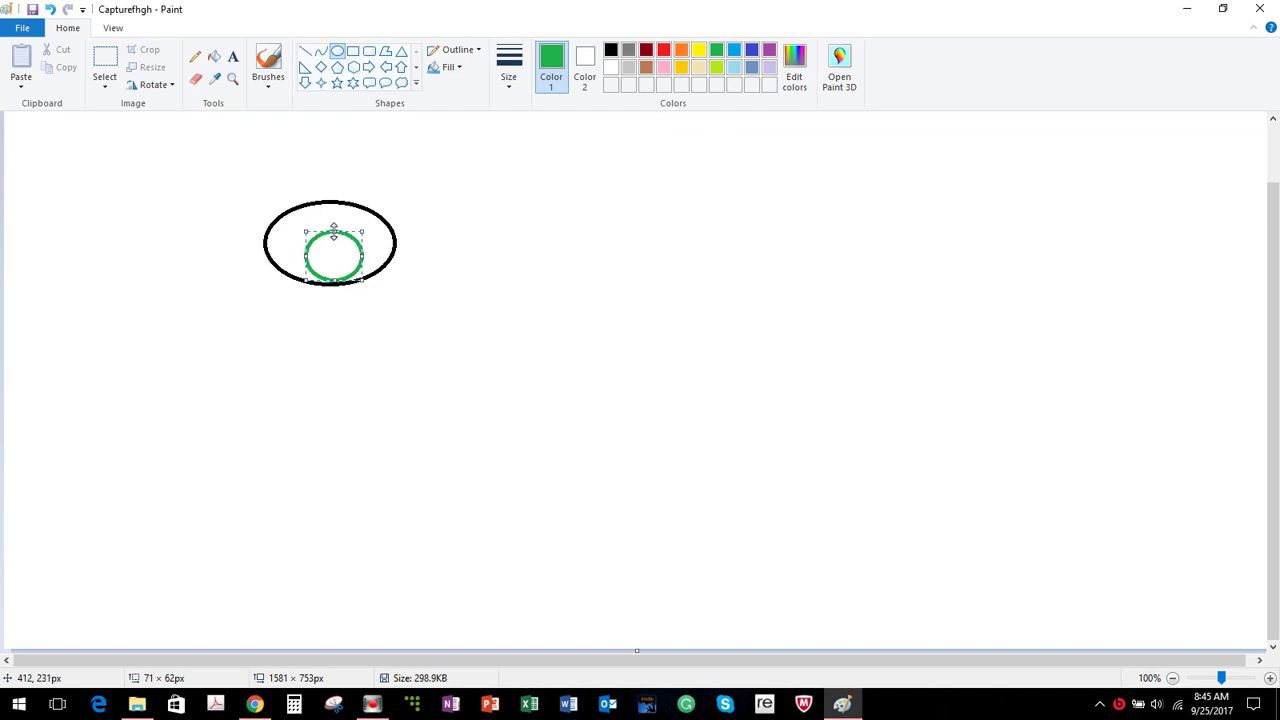
{"action": "left_click", "coordinate": [587, 60]}
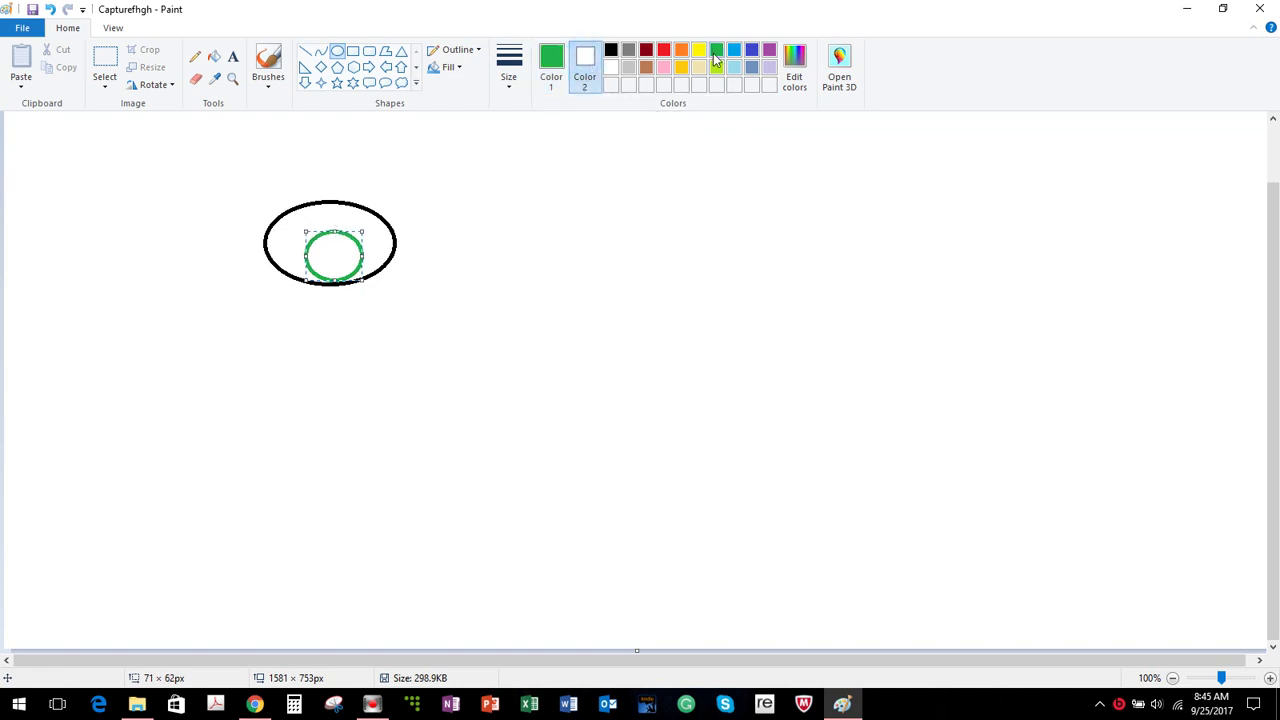
{"action": "left_click", "coordinate": [716, 50]}
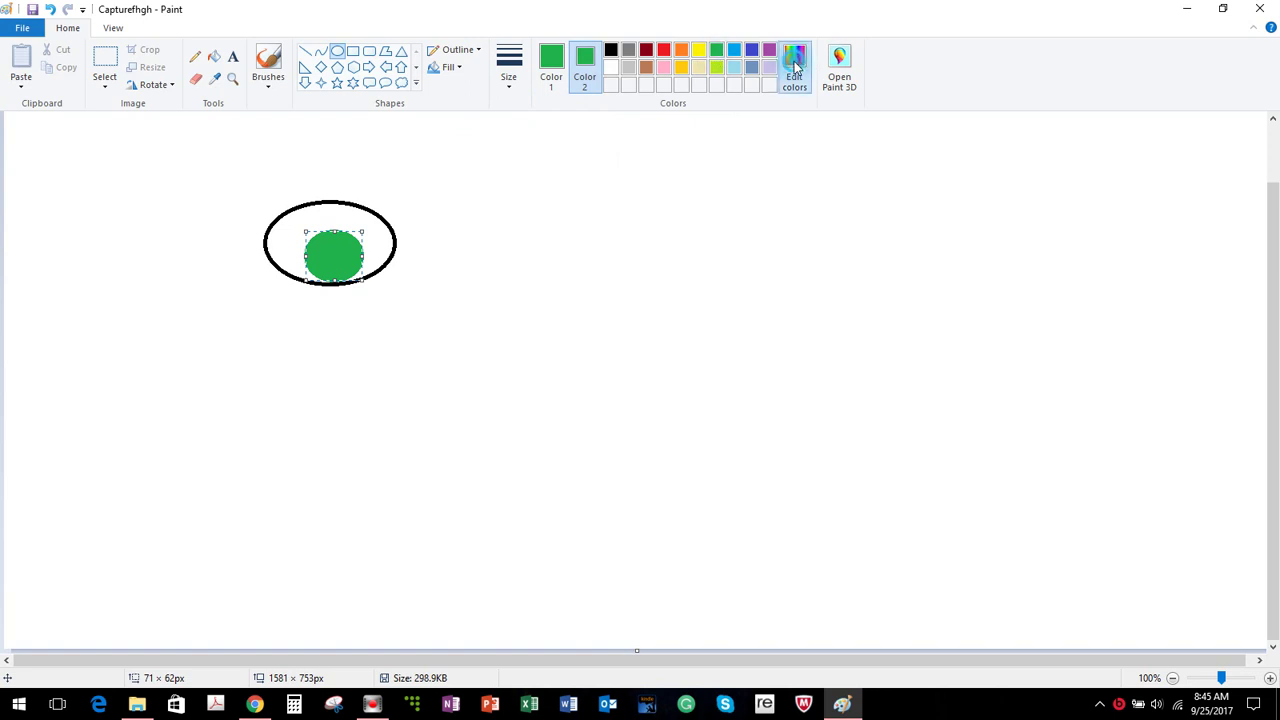
{"action": "left_click", "coordinate": [794, 70]}
{"action": "left_click_drag", "start_coordinate": [812, 332], "coordinate": [811, 343]}
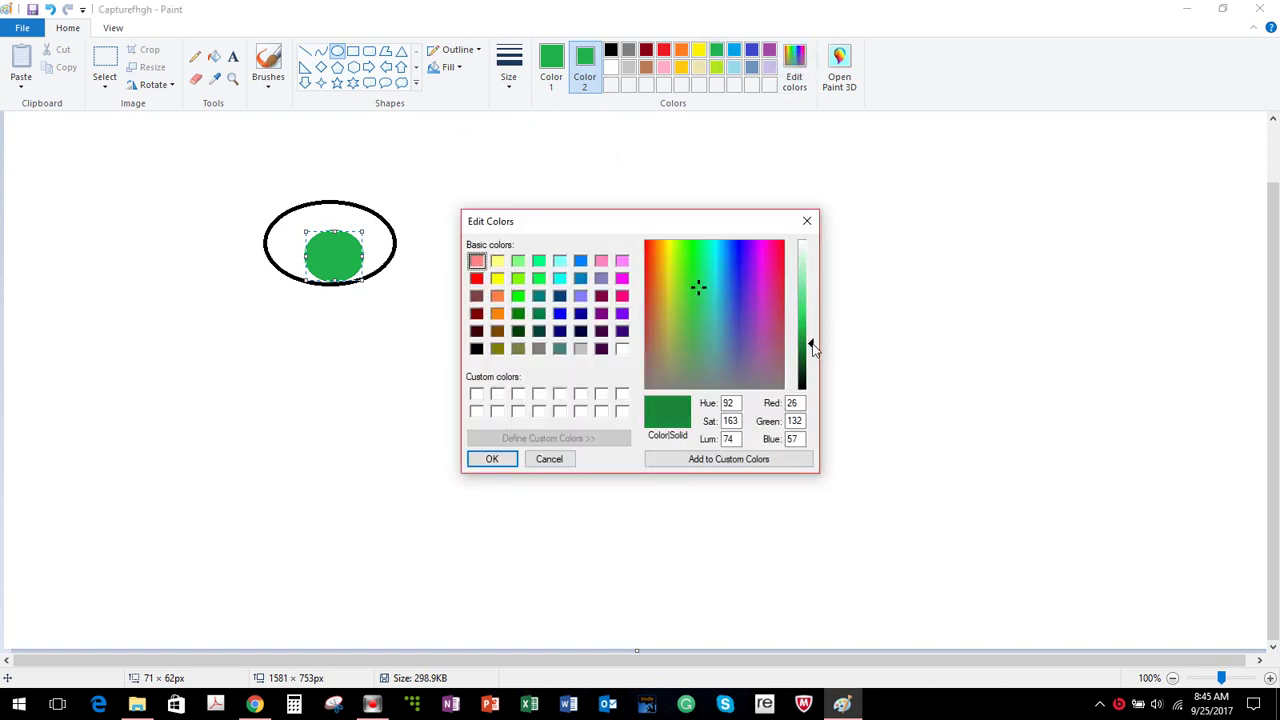
{"action": "left_click", "coordinate": [491, 458]}
{"action": "left_click", "coordinate": [537, 213]}
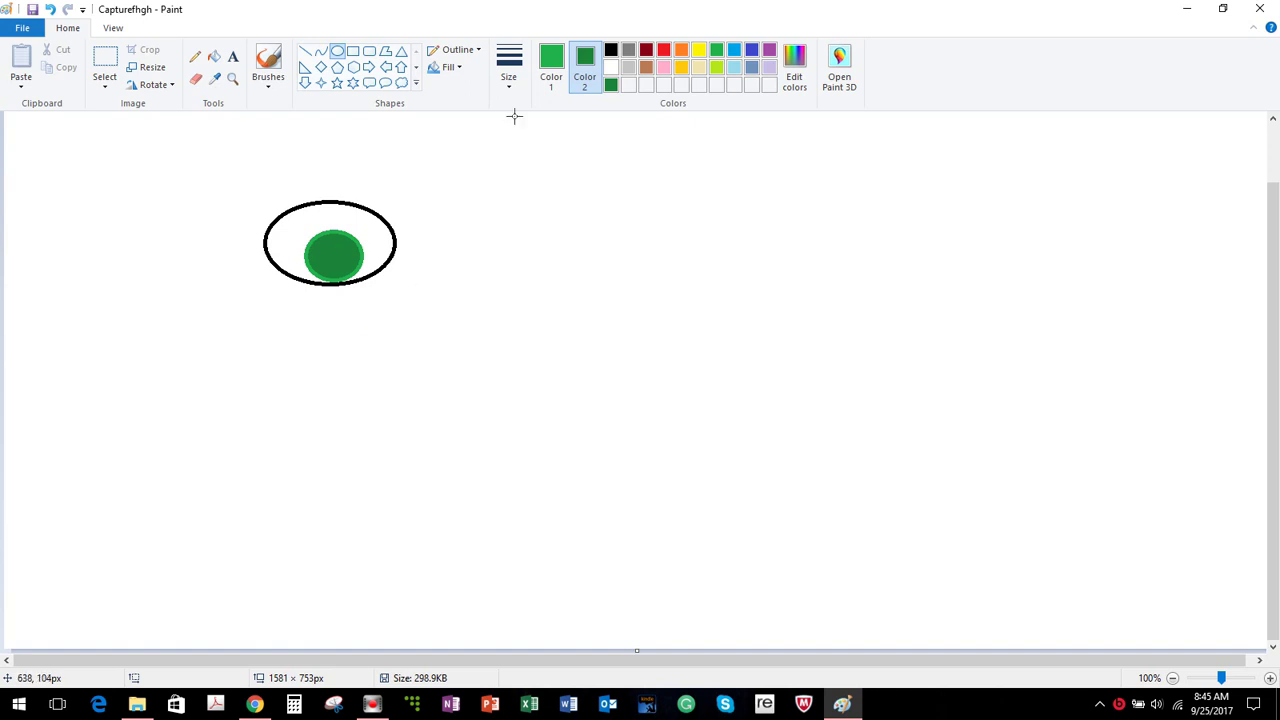
- Draw a small solid black oval centred in the iris as the pupil, redrawing it once
{"action": "left_click", "coordinate": [611, 52]}
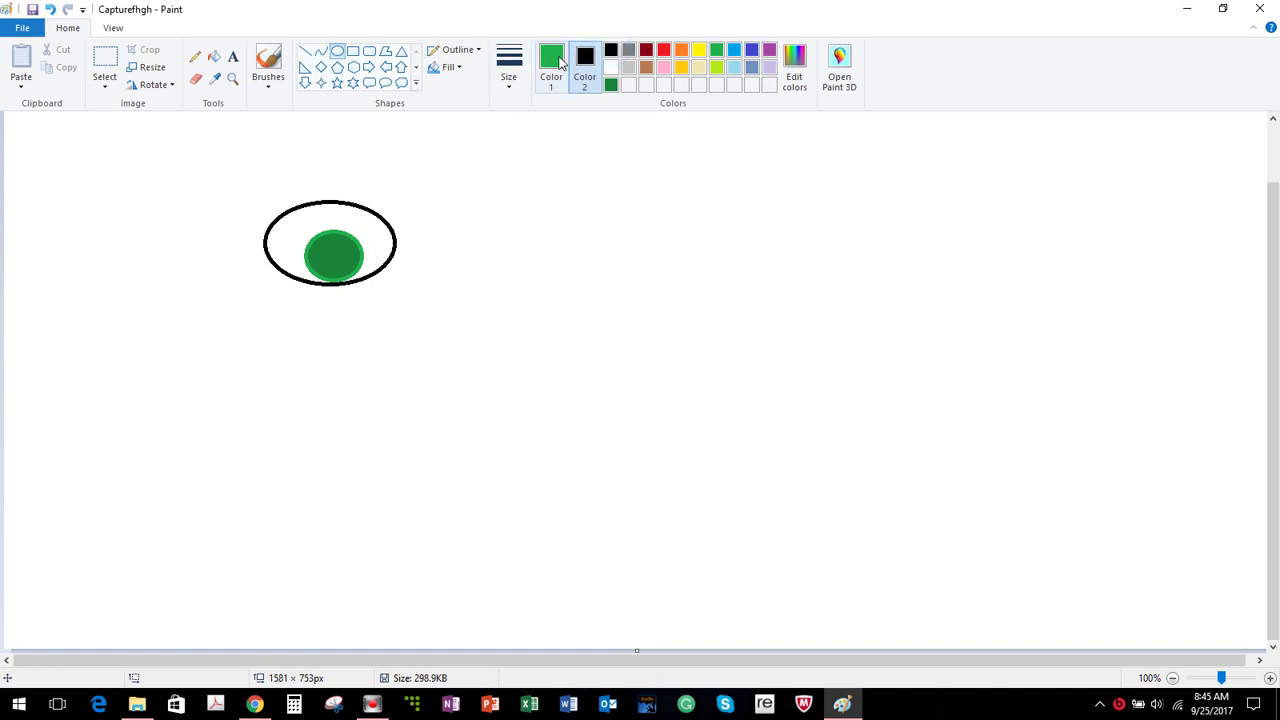
{"action": "left_click", "coordinate": [551, 66]}
{"action": "left_click", "coordinate": [611, 51]}
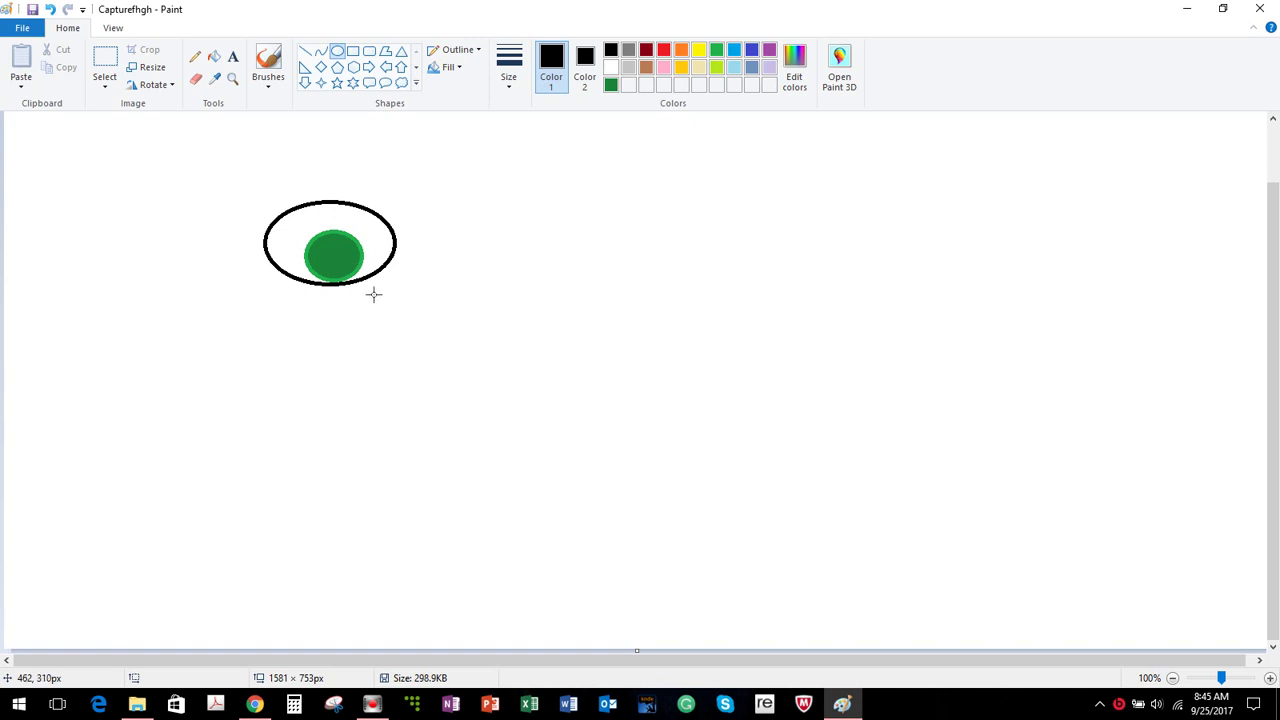
{"action": "mouse_move", "coordinate": [328, 253]}
{"action": "left_mouse_down"}
{"action": "mouse_move", "coordinate": [344, 267]}
{"action": "mouse_move", "coordinate": [318, 241]}
{"action": "left_mouse_up"}
{"action": "key", "text": "ctrl+z"}
{"action": "left_click", "coordinate": [463, 263]}
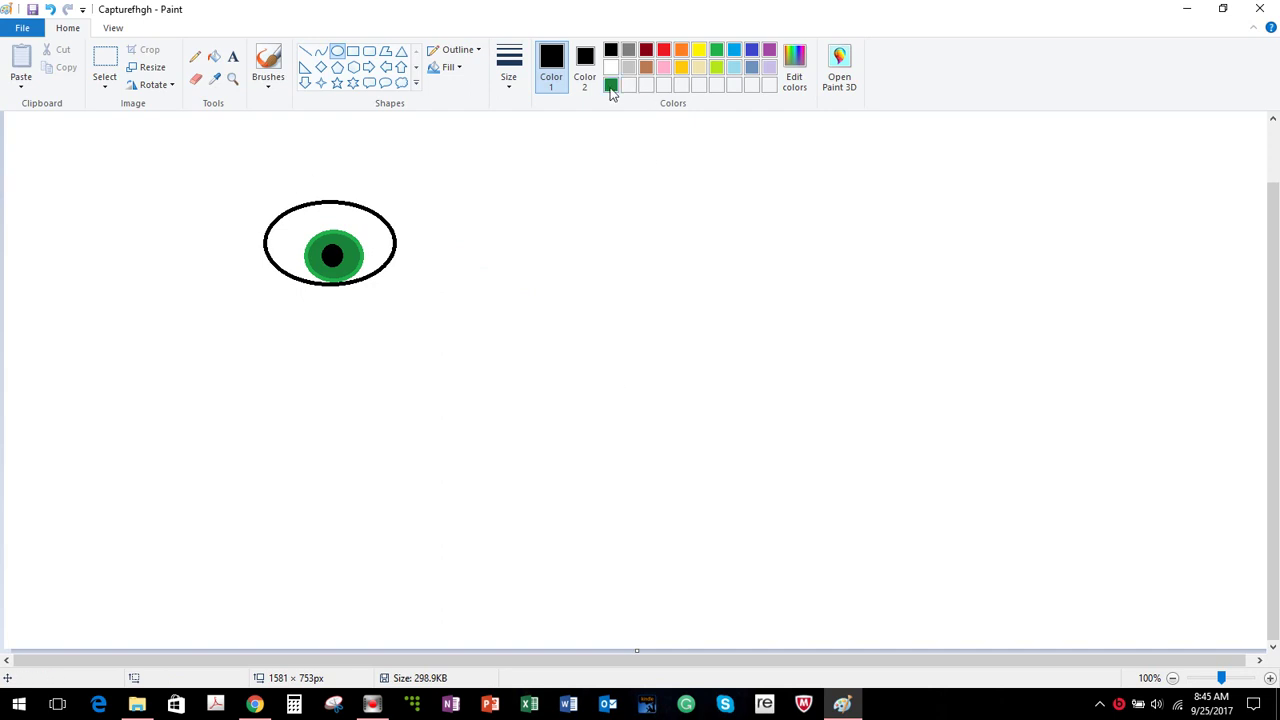
- Draw a tiny solid white oval on the pupil's upper right as a glint
{"action": "left_click", "coordinate": [611, 67]}
{"action": "left_click", "coordinate": [594, 76]}
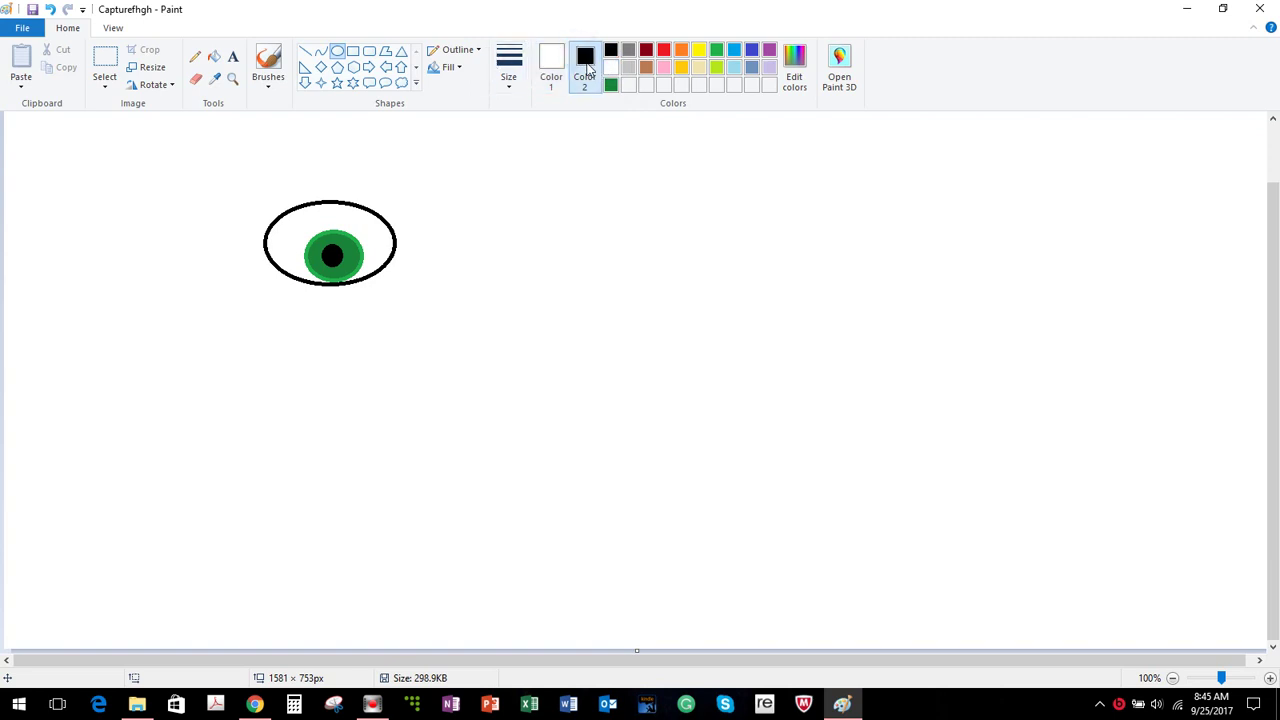
{"action": "left_click", "coordinate": [611, 68]}
{"action": "left_click_drag", "start_coordinate": [332, 240], "coordinate": [342, 251]}
{"action": "left_click", "coordinate": [597, 325]}
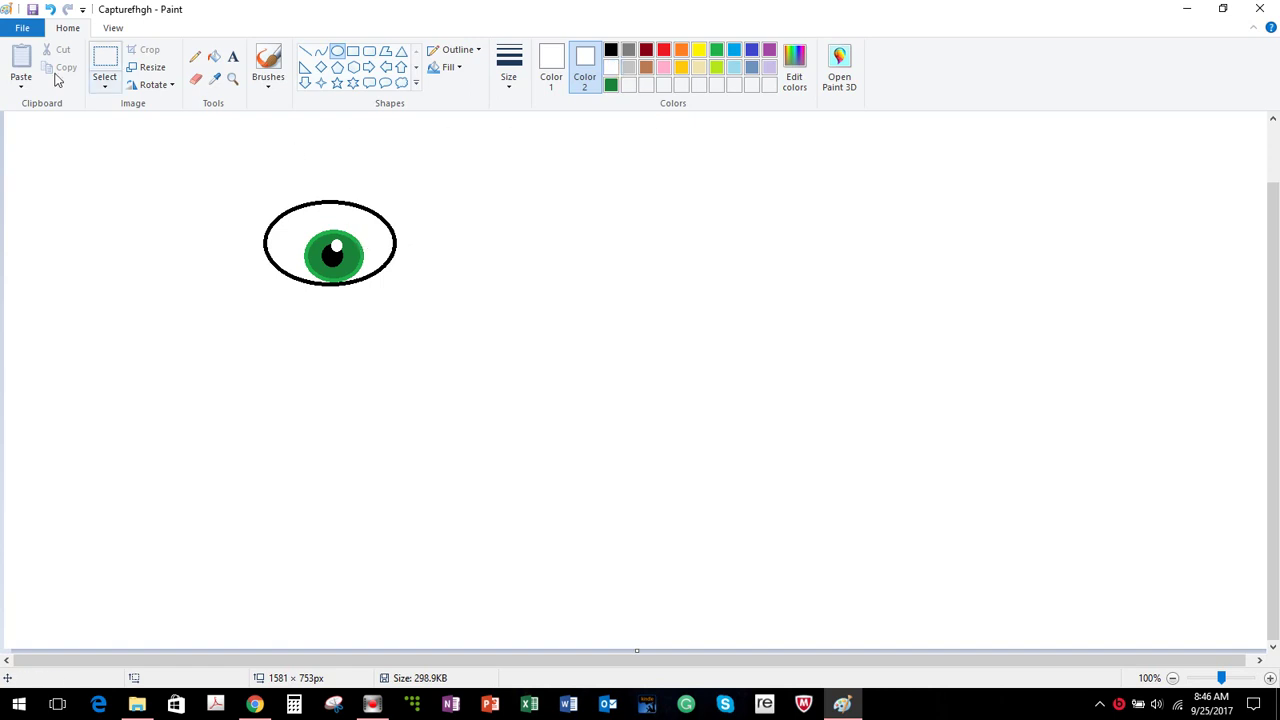
- Zoom the view to 400% and scroll to bring the eye into view
{"action": "left_click", "coordinate": [118, 27]}
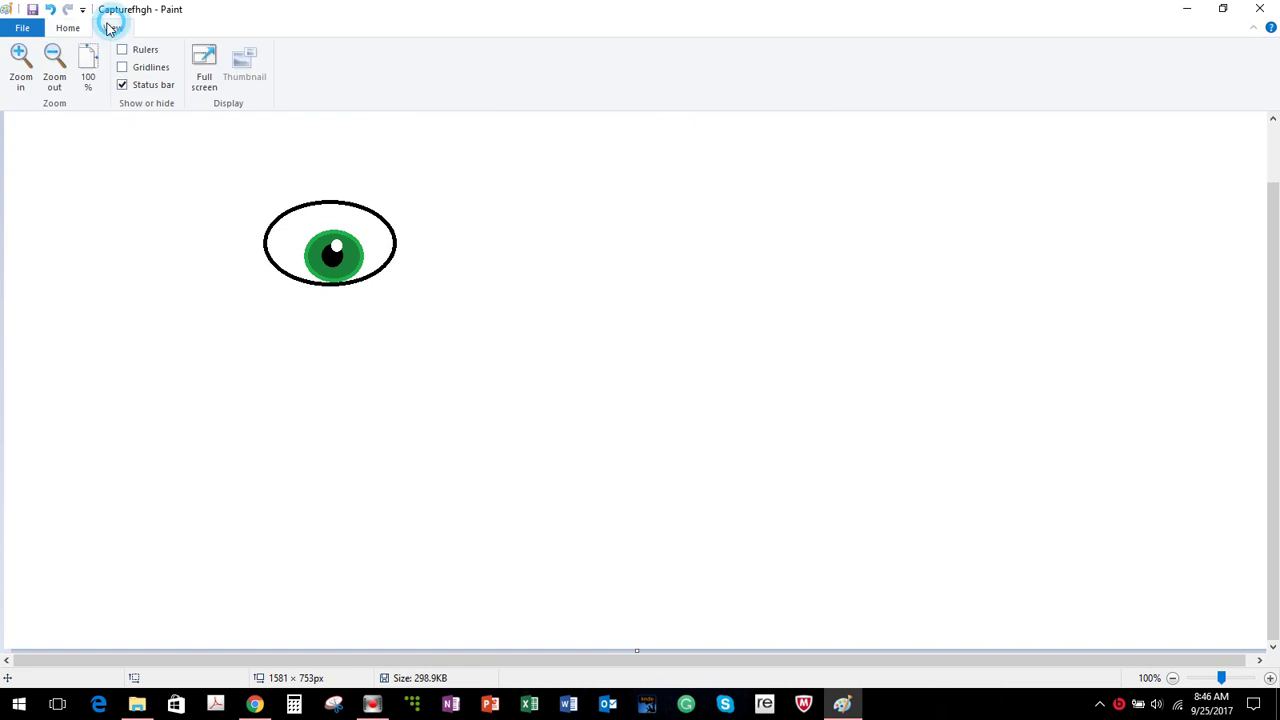
{"action": "left_click", "coordinate": [20, 60]}
{"action": "left_click", "coordinate": [20, 60]}
{"action": "left_click", "coordinate": [20, 60]}
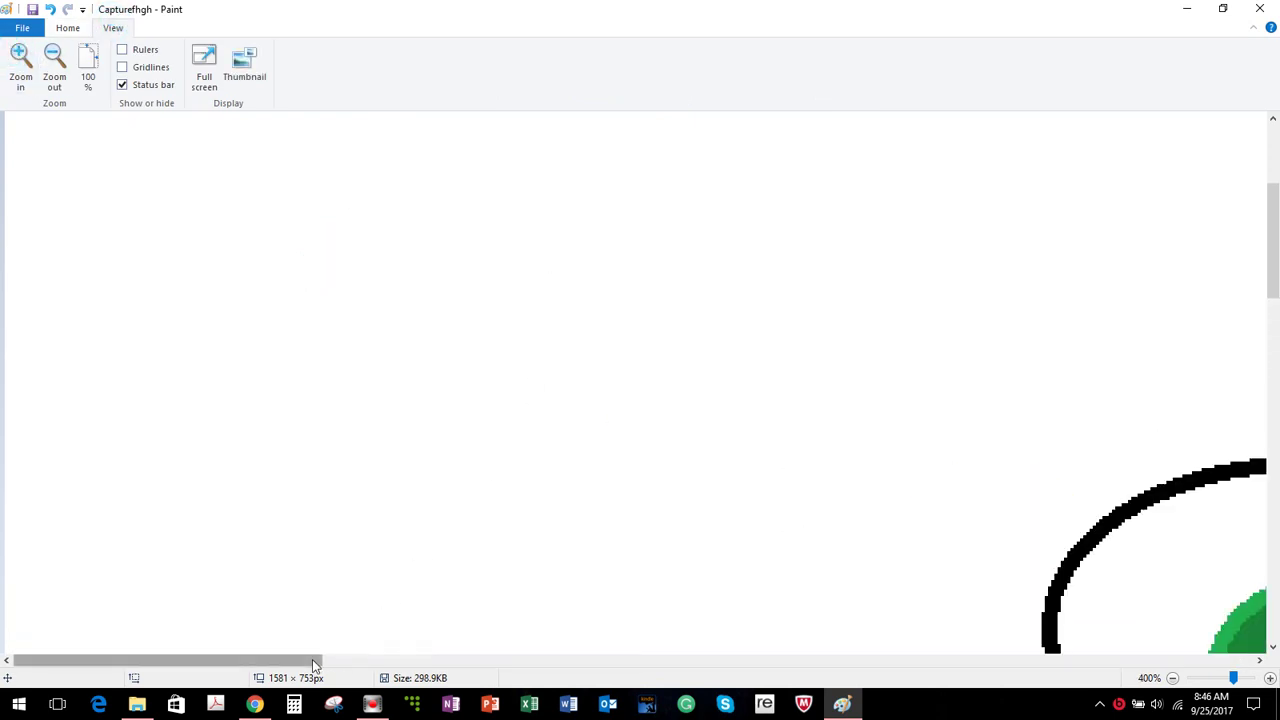
{"action": "left_click_drag", "start_coordinate": [312, 659], "coordinate": [574, 659]}
{"action": "scroll", "coordinate": [640, 294], "scroll_direction": "down", "scroll_amount": 3}
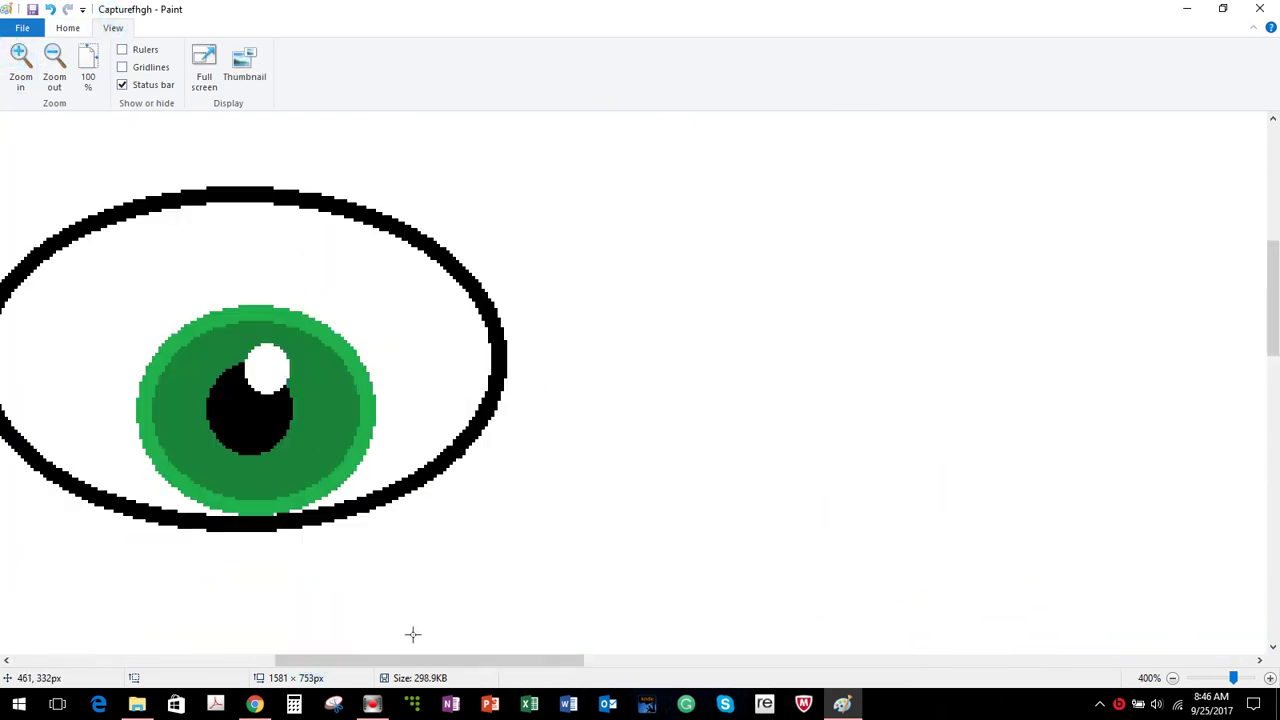
{"action": "left_click_drag", "start_coordinate": [486, 660], "coordinate": [440, 626]}
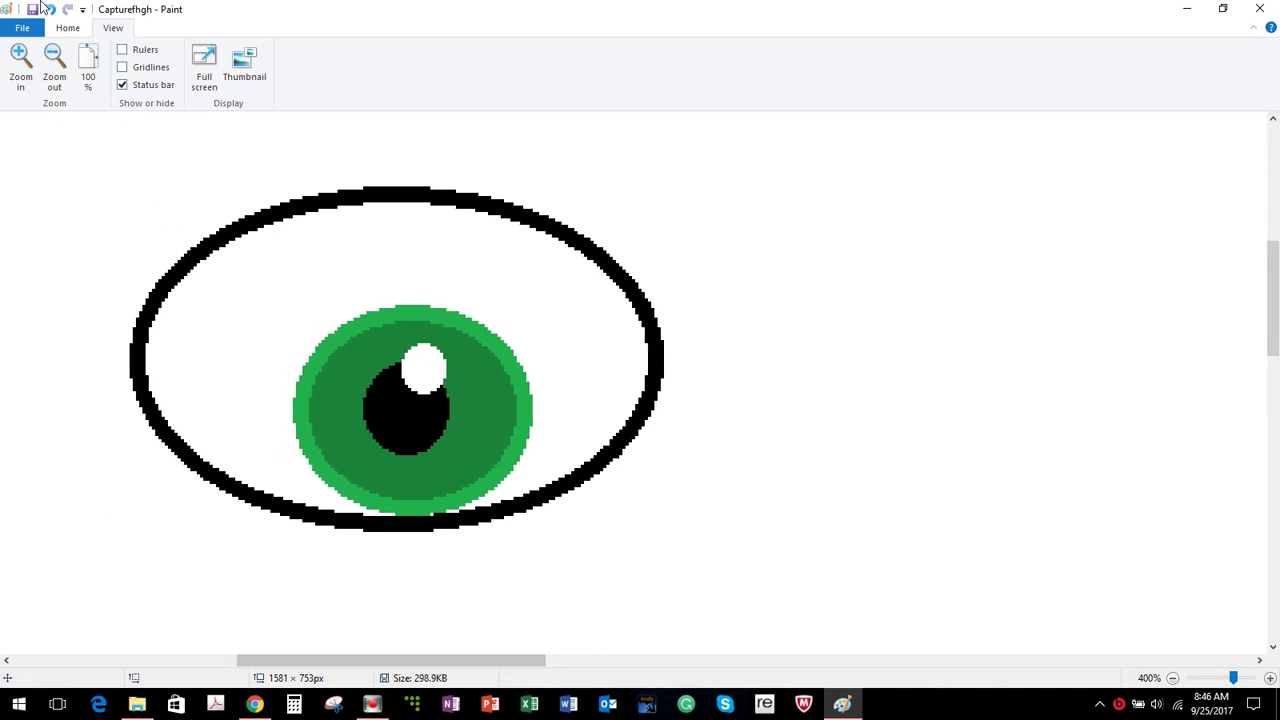
- Mix a very dark green (12, 58, 26) as the fill colour using Edit colors
{"action": "left_click", "coordinate": [70, 30]}
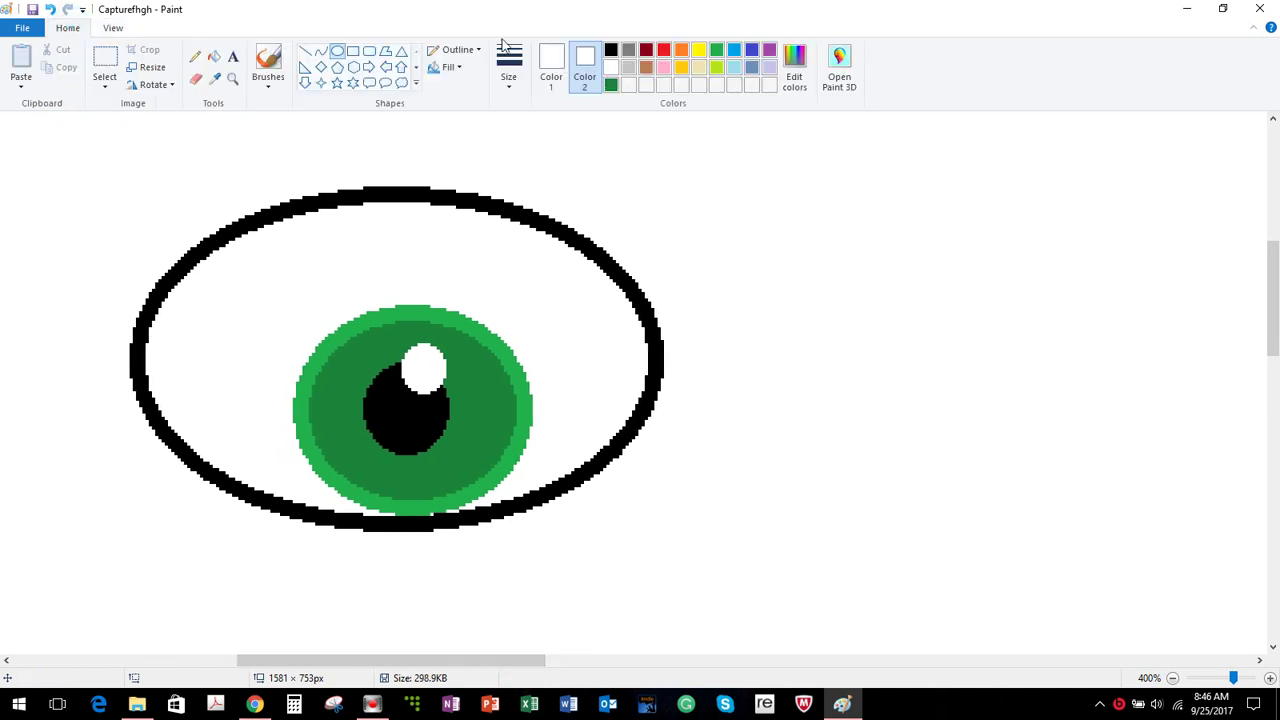
{"action": "left_click", "coordinate": [611, 85]}
{"action": "left_click", "coordinate": [793, 85]}
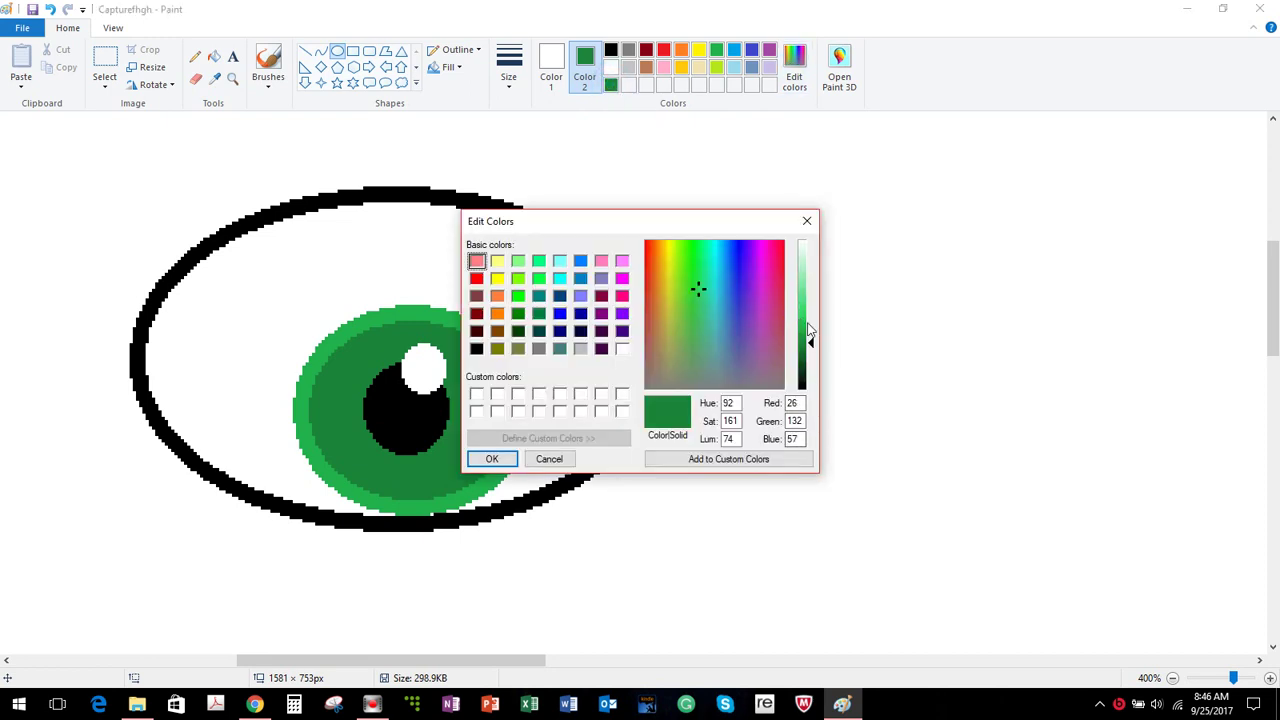
{"action": "left_click_drag", "start_coordinate": [811, 343], "coordinate": [814, 372]}
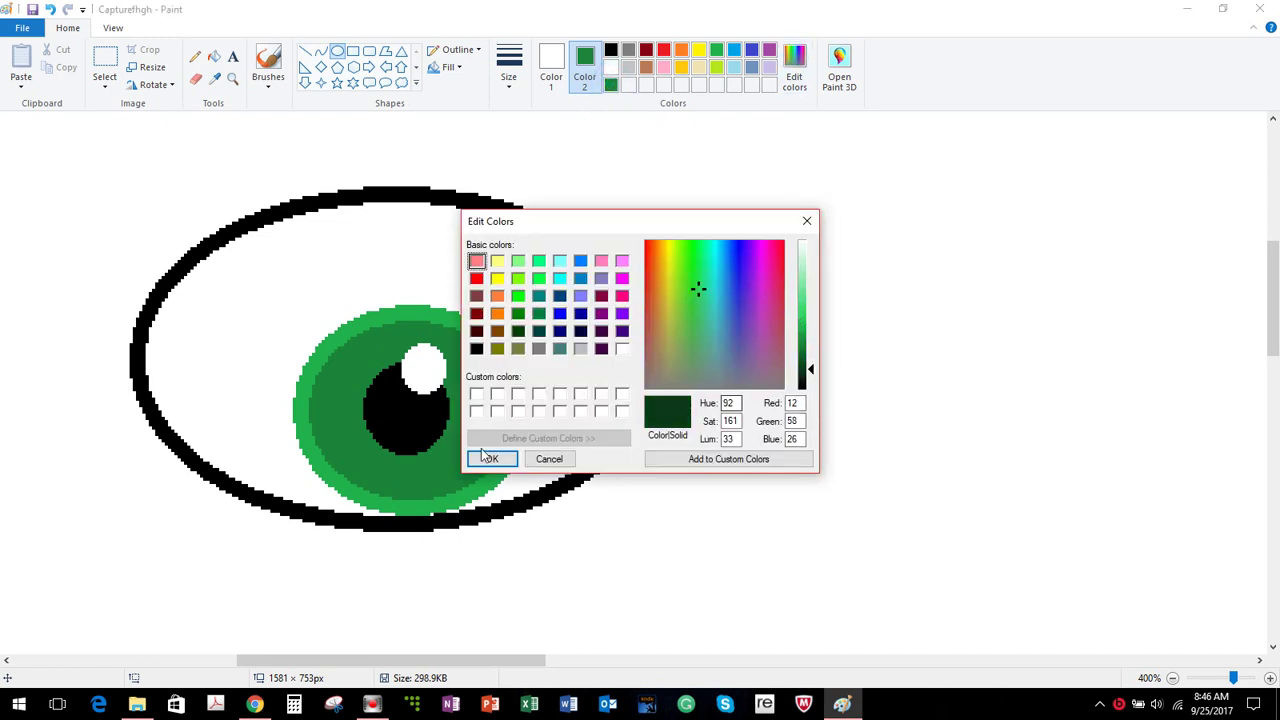
{"action": "left_click", "coordinate": [490, 459]}
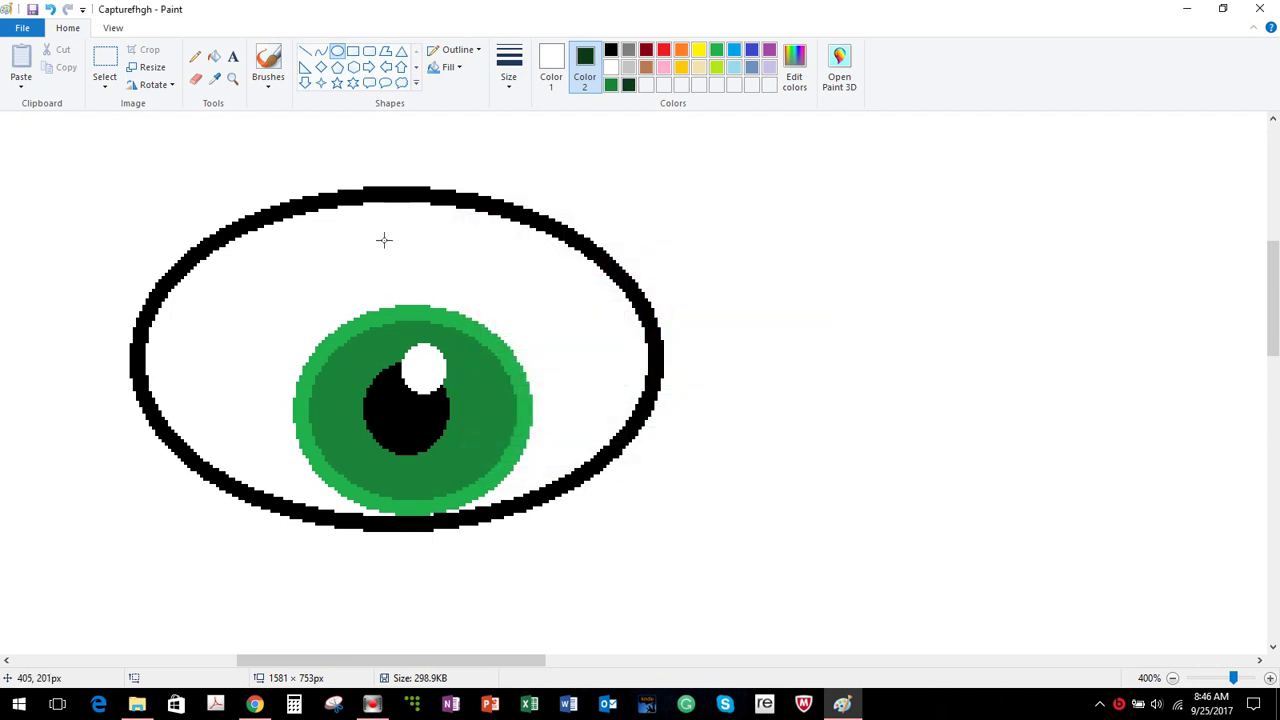
{"action": "left_click", "coordinate": [305, 52]}
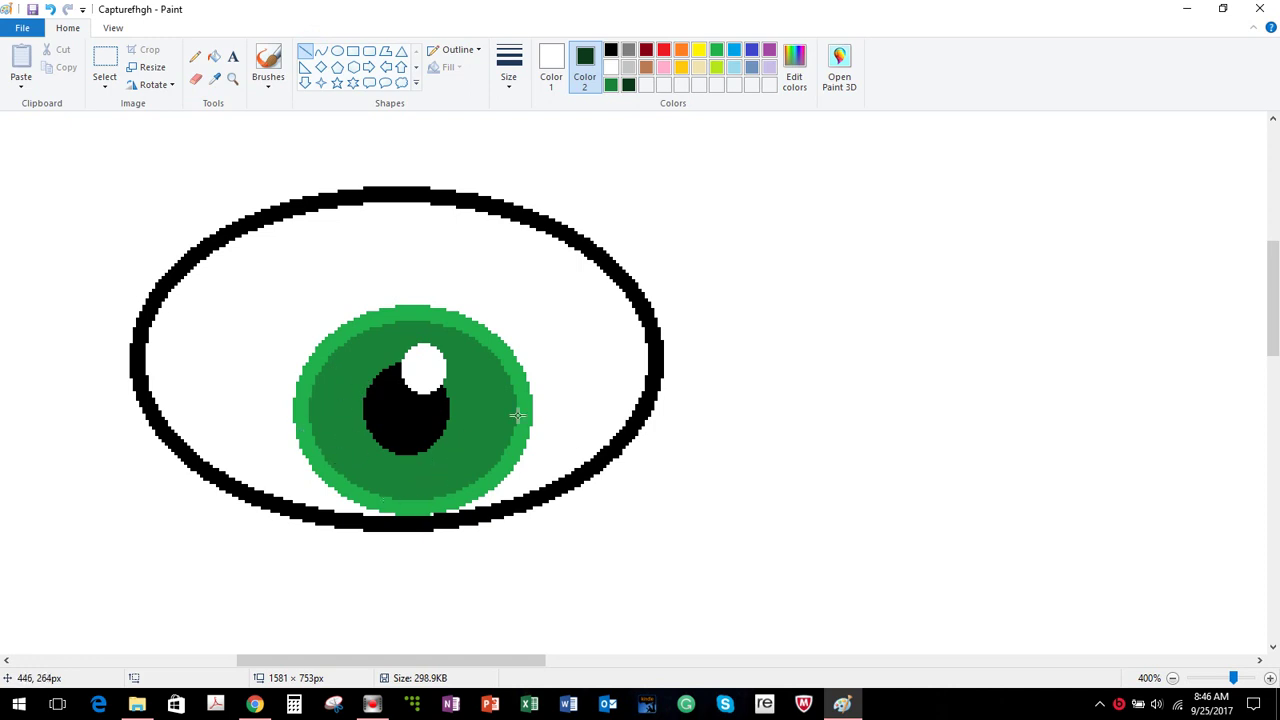
- Set up the Brushes tool at the thinnest size with dark green as the painting colour
{"action": "left_click", "coordinate": [509, 66]}
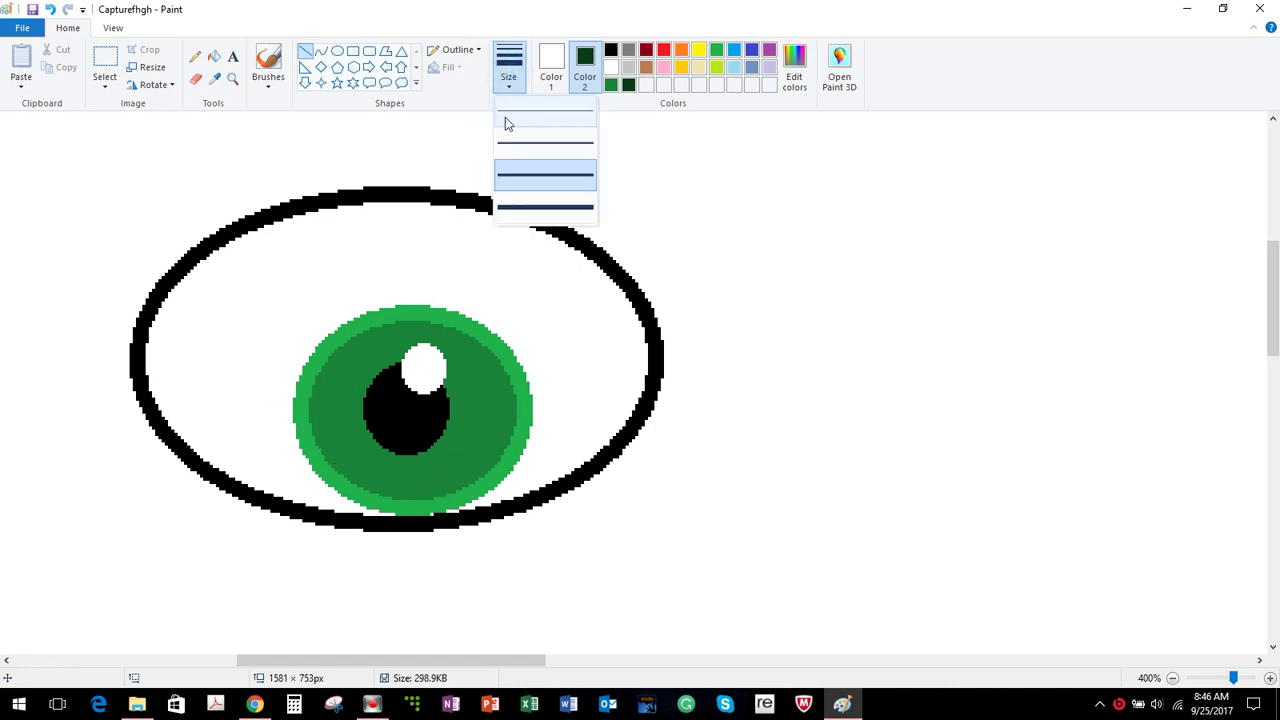
{"action": "left_click", "coordinate": [550, 112]}
{"action": "left_click", "coordinate": [280, 62]}
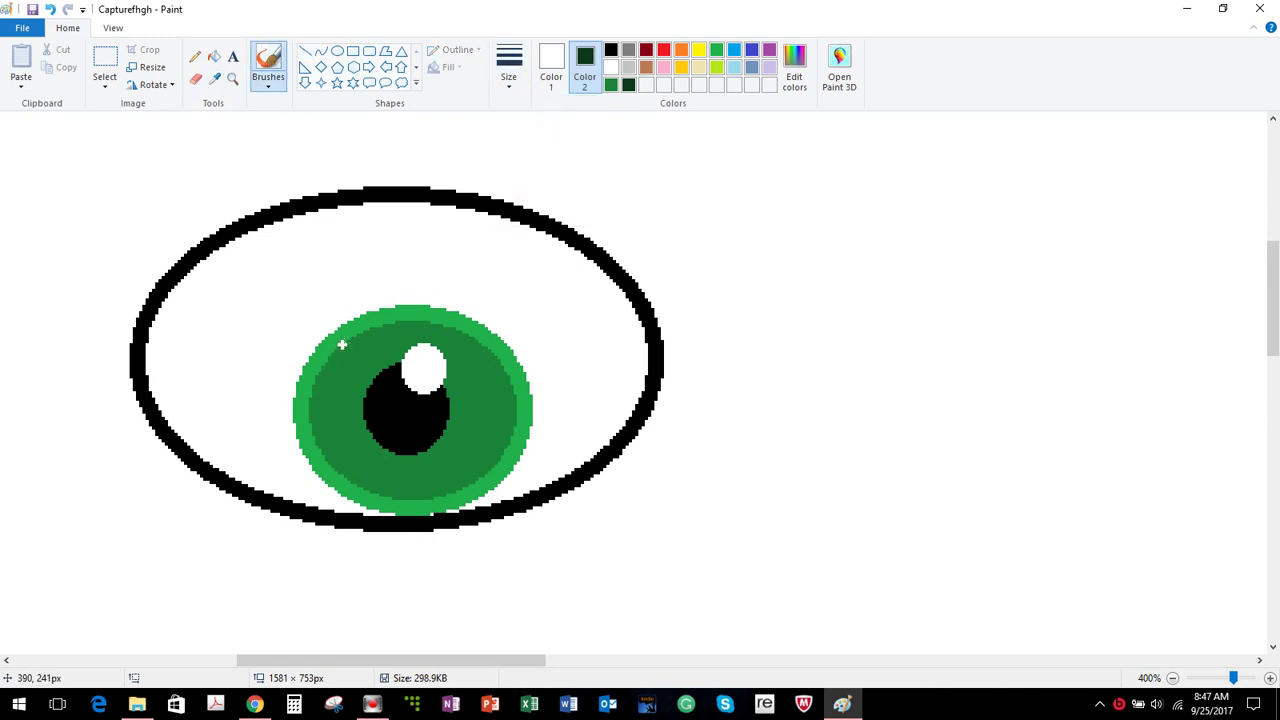
{"action": "left_click", "coordinate": [551, 65]}
{"action": "left_click", "coordinate": [628, 85]}
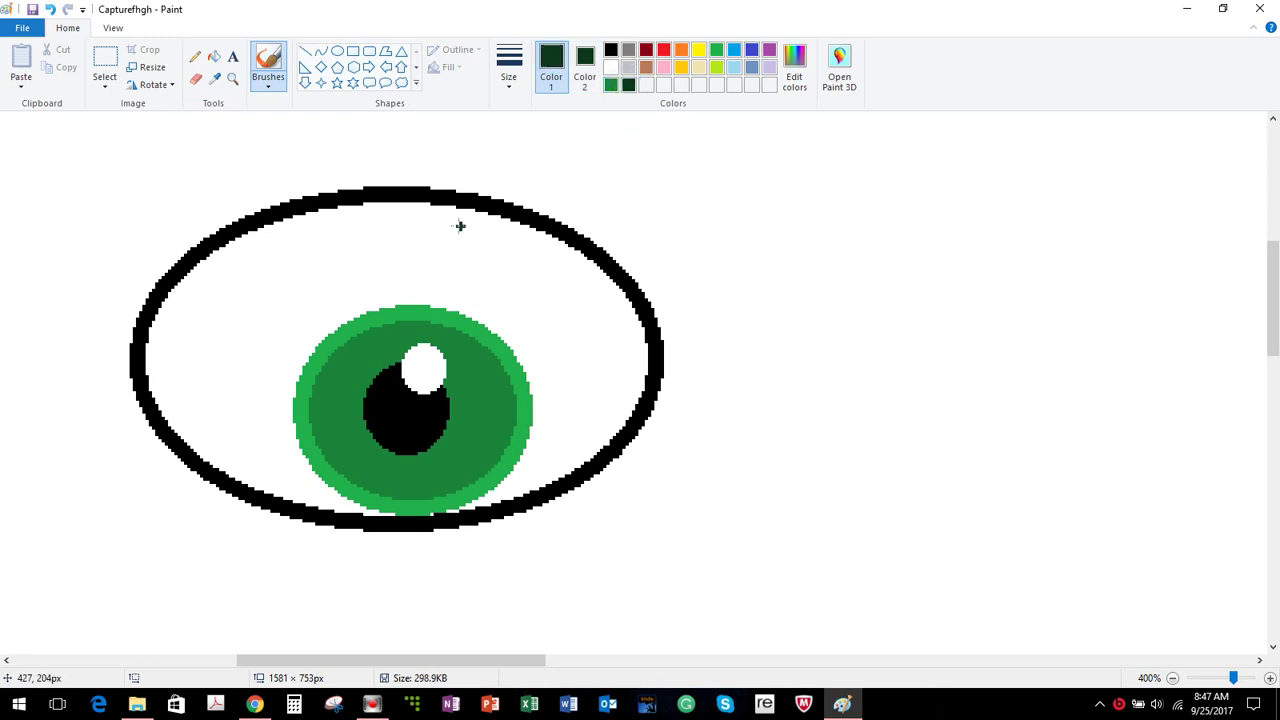
{"action": "left_click", "coordinate": [510, 80]}
{"action": "left_click", "coordinate": [517, 114]}
- Paint thin dark-green streaks all around the iris, undoing misplaced strokes
{"action": "left_click_drag", "start_coordinate": [343, 349], "coordinate": [366, 371]}
{"action": "mouse_move", "coordinate": [337, 392]}
{"action": "left_mouse_down"}
{"action": "mouse_move", "coordinate": [296, 391]}
{"action": "mouse_move", "coordinate": [332, 395]}
{"action": "mouse_move", "coordinate": [312, 405]}
{"action": "mouse_move", "coordinate": [332, 398]}
{"action": "mouse_move", "coordinate": [329, 342]}
{"action": "mouse_move", "coordinate": [336, 441]}
{"action": "left_mouse_up"}
{"action": "key", "text": "ctrl+z"}
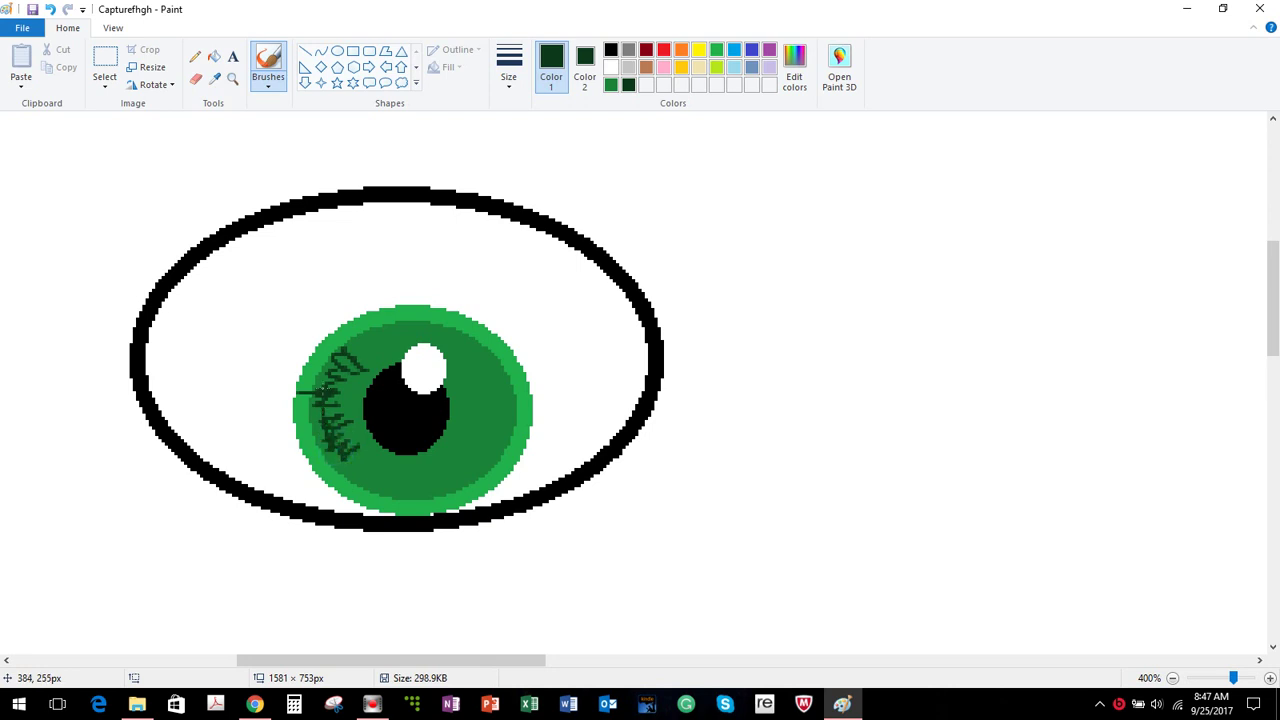
{"action": "key", "text": "ctrl+z"}
{"action": "left_click_drag", "start_coordinate": [345, 355], "coordinate": [318, 388]}
{"action": "left_click_drag", "start_coordinate": [340, 457], "coordinate": [362, 466]}
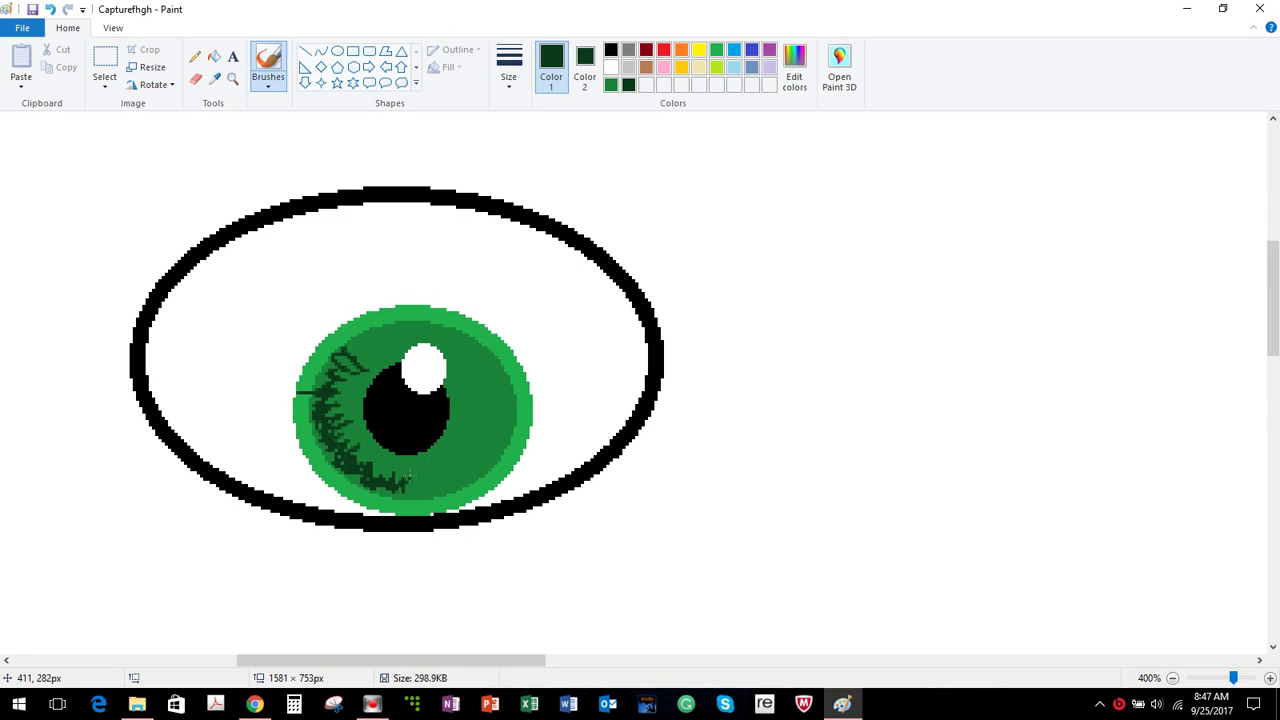
{"action": "left_click_drag", "start_coordinate": [413, 487], "coordinate": [420, 490]}
{"action": "mouse_move", "coordinate": [362, 350]}
{"action": "left_mouse_down"}
{"action": "mouse_move", "coordinate": [354, 340]}
{"action": "mouse_move", "coordinate": [369, 334]}
{"action": "left_mouse_up"}
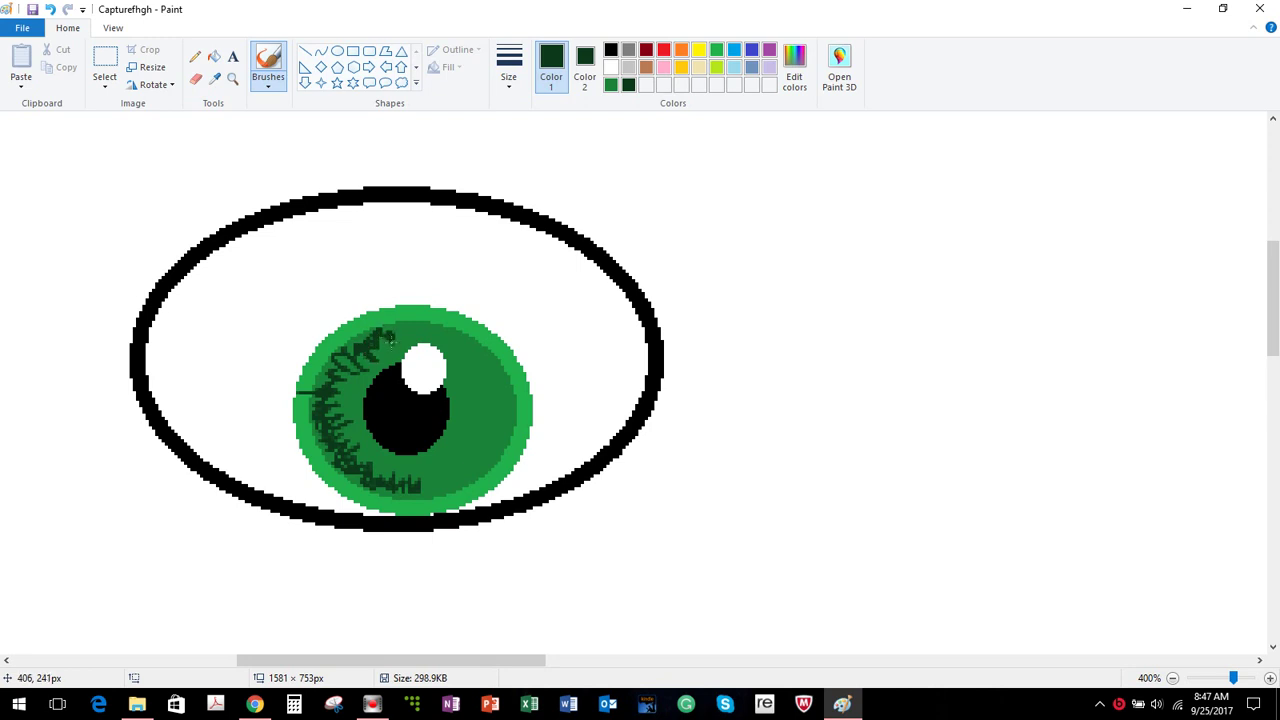
{"action": "left_click_drag", "start_coordinate": [385, 340], "coordinate": [408, 328]}
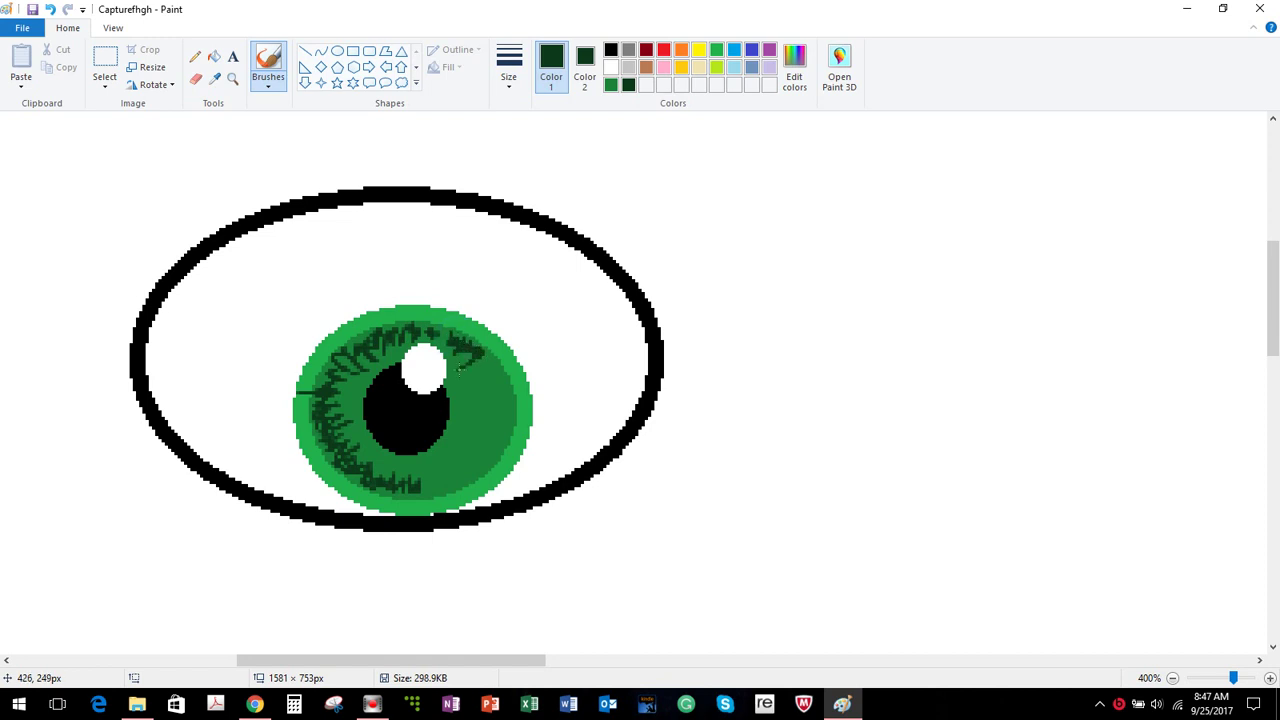
{"action": "mouse_move", "coordinate": [465, 367]}
{"action": "left_mouse_down"}
{"action": "mouse_move", "coordinate": [488, 364]}
{"action": "mouse_move", "coordinate": [464, 384]}
{"action": "mouse_move", "coordinate": [497, 376]}
{"action": "mouse_move", "coordinate": [500, 398]}
{"action": "mouse_move", "coordinate": [491, 352]}
{"action": "mouse_move", "coordinate": [428, 330]}
{"action": "mouse_move", "coordinate": [358, 346]}
{"action": "mouse_move", "coordinate": [320, 386]}
{"action": "left_mouse_up"}
{"action": "mouse_move", "coordinate": [355, 476]}
{"action": "left_mouse_down"}
{"action": "mouse_move", "coordinate": [398, 496]}
{"action": "mouse_move", "coordinate": [431, 487]}
{"action": "mouse_move", "coordinate": [378, 486]}
{"action": "mouse_move", "coordinate": [453, 485]}
{"action": "mouse_move", "coordinate": [438, 487]}
{"action": "mouse_move", "coordinate": [458, 476]}
{"action": "mouse_move", "coordinate": [446, 471]}
{"action": "mouse_move", "coordinate": [478, 471]}
{"action": "mouse_move", "coordinate": [458, 481]}
{"action": "mouse_move", "coordinate": [473, 473]}
{"action": "mouse_move", "coordinate": [464, 459]}
{"action": "mouse_move", "coordinate": [476, 469]}
{"action": "mouse_move", "coordinate": [492, 456]}
{"action": "mouse_move", "coordinate": [468, 449]}
{"action": "mouse_move", "coordinate": [480, 461]}
{"action": "mouse_move", "coordinate": [490, 449]}
{"action": "mouse_move", "coordinate": [474, 441]}
{"action": "mouse_move", "coordinate": [499, 447]}
{"action": "mouse_move", "coordinate": [503, 428]}
{"action": "mouse_move", "coordinate": [481, 428]}
{"action": "mouse_move", "coordinate": [502, 406]}
{"action": "left_mouse_up"}
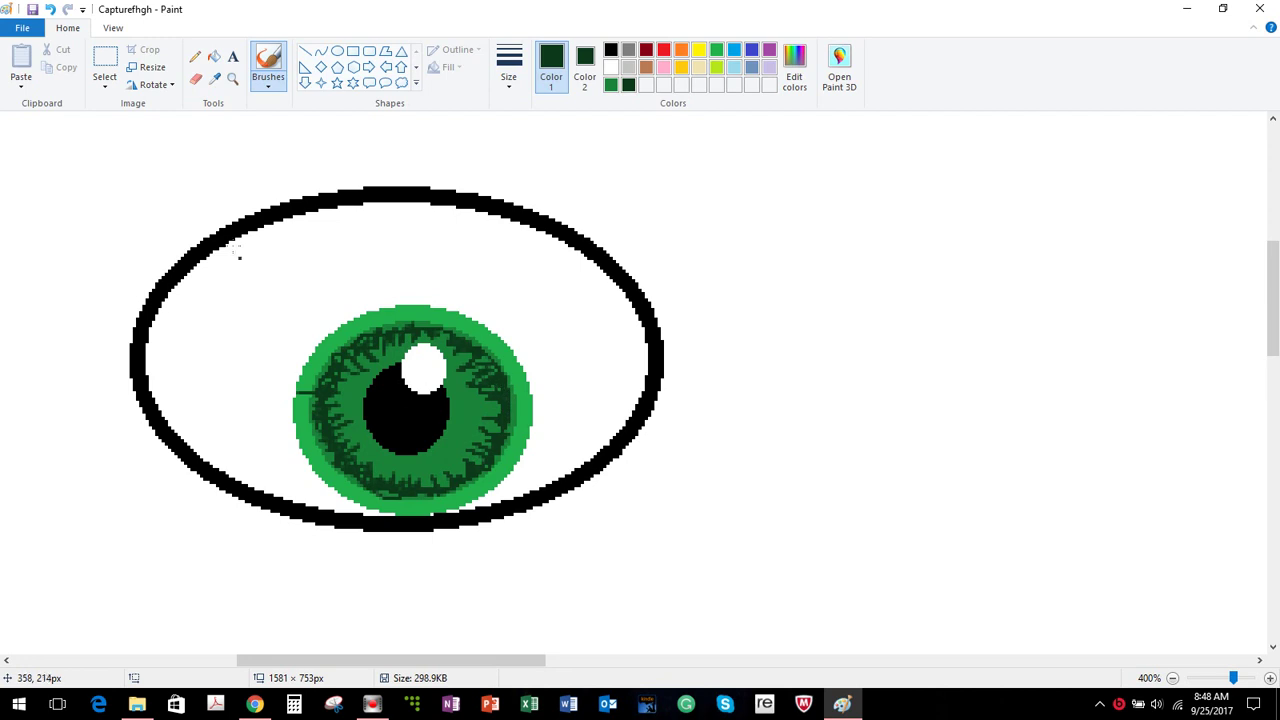
- Dab medium and bright green strokes onto the iris's left side
{"action": "left_click", "coordinate": [610, 84]}
{"action": "left_click", "coordinate": [304, 392]}
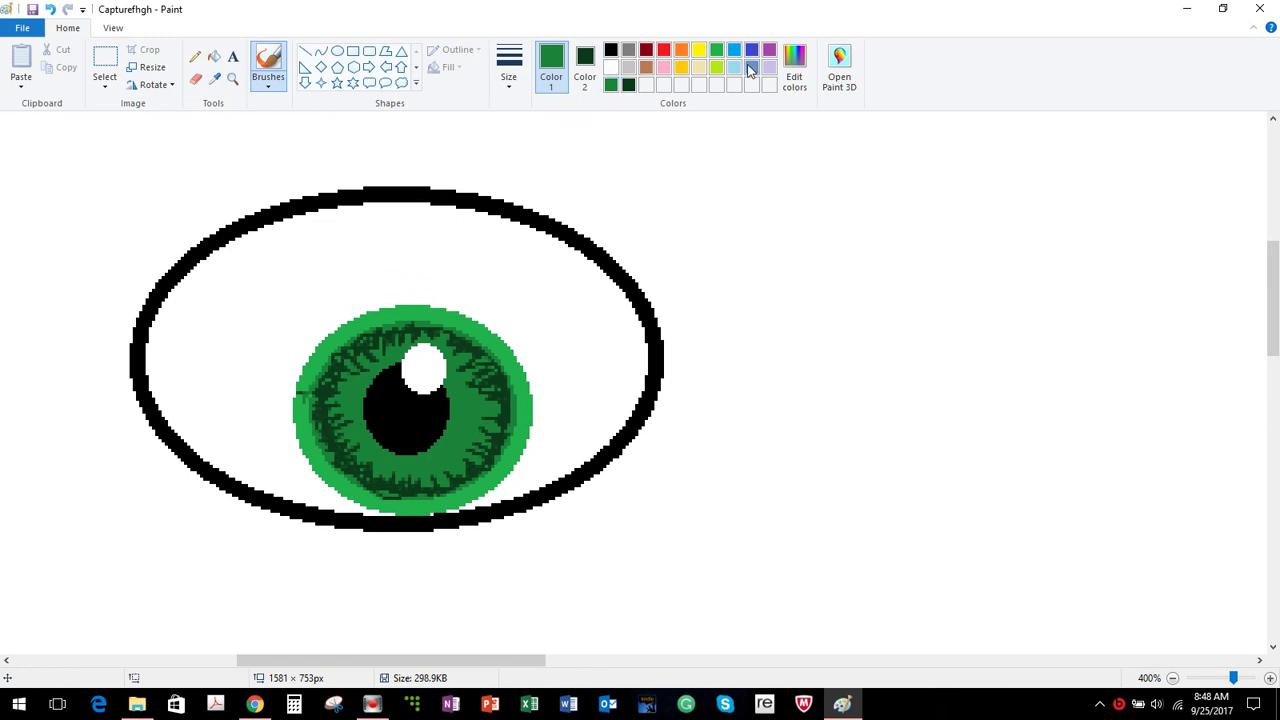
{"action": "left_click", "coordinate": [716, 49]}
{"action": "left_click", "coordinate": [304, 400]}
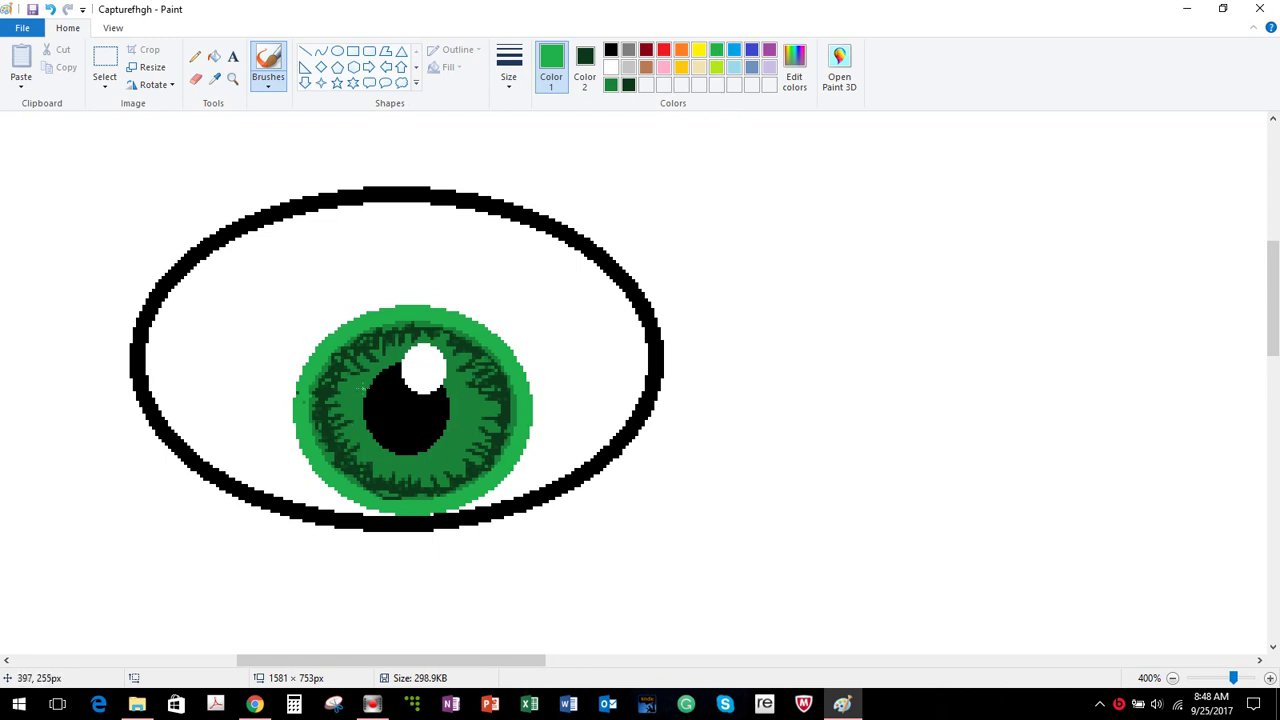
{"action": "left_click_drag", "start_coordinate": [366, 388], "coordinate": [382, 372]}
- Lighten the green to luminance 114 in Edit colors
{"action": "left_click", "coordinate": [794, 66]}
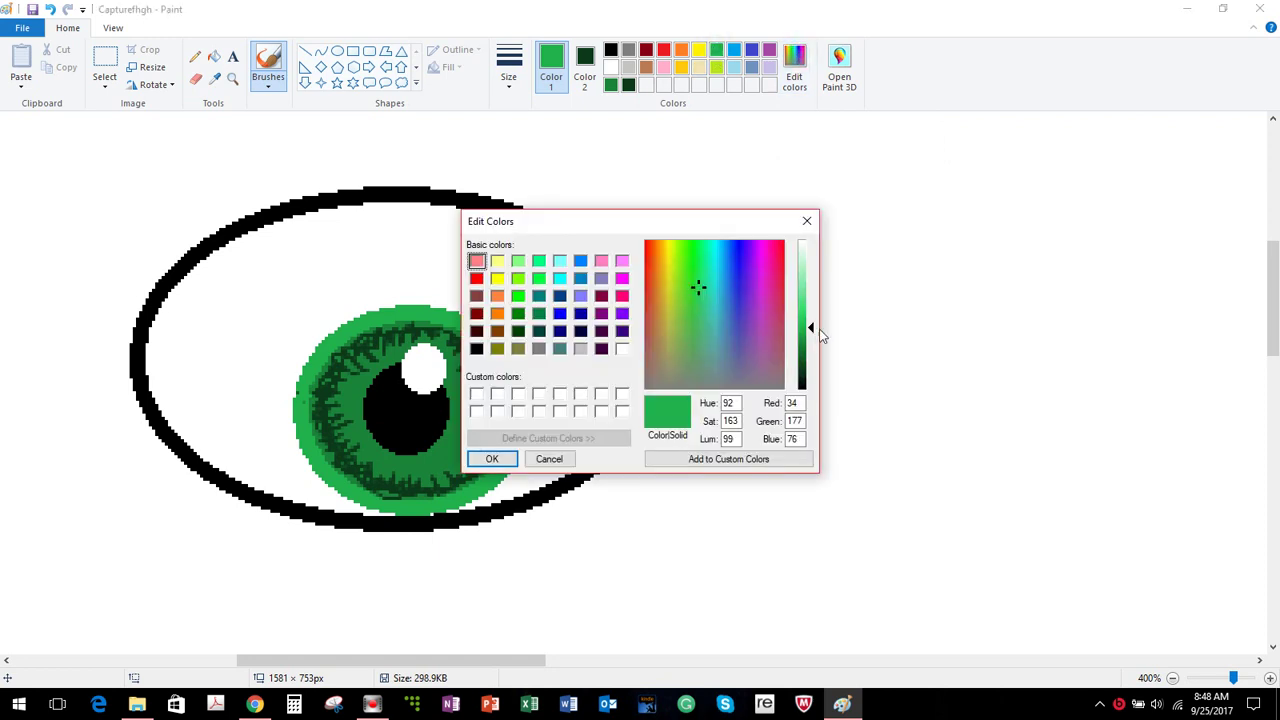
{"action": "left_click_drag", "start_coordinate": [818, 333], "coordinate": [813, 322]}
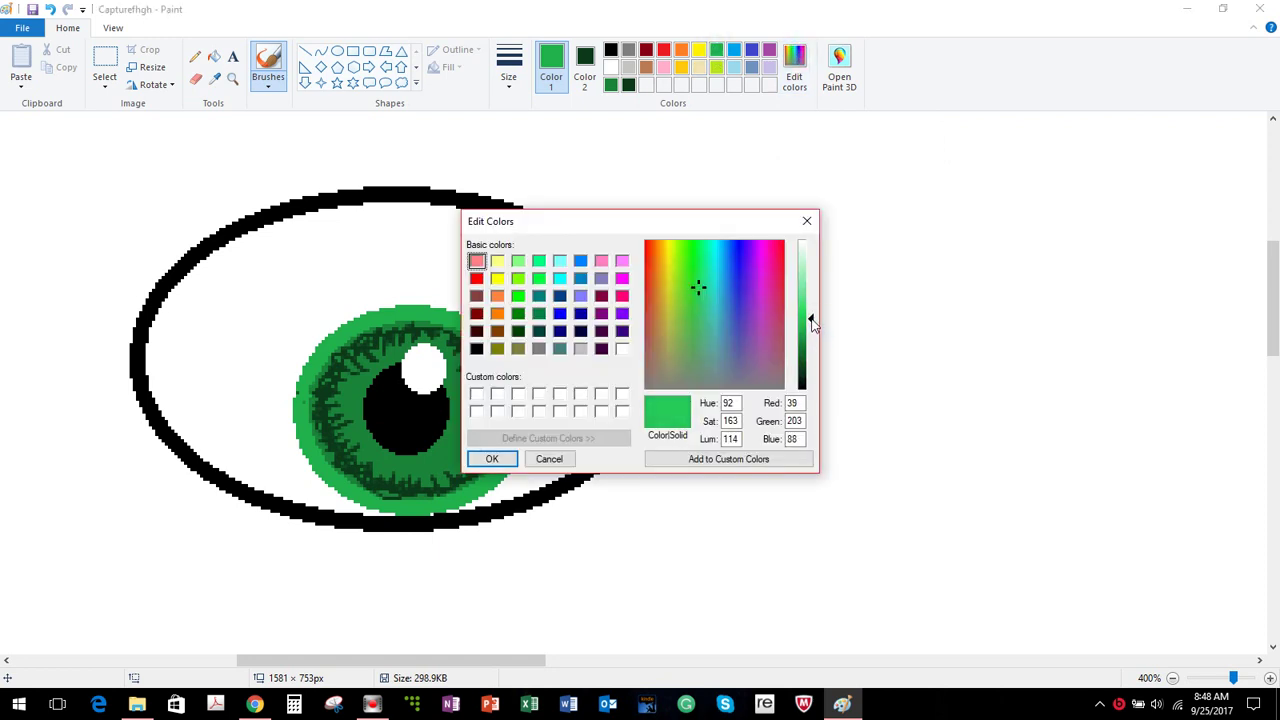
{"action": "left_click", "coordinate": [482, 458]}
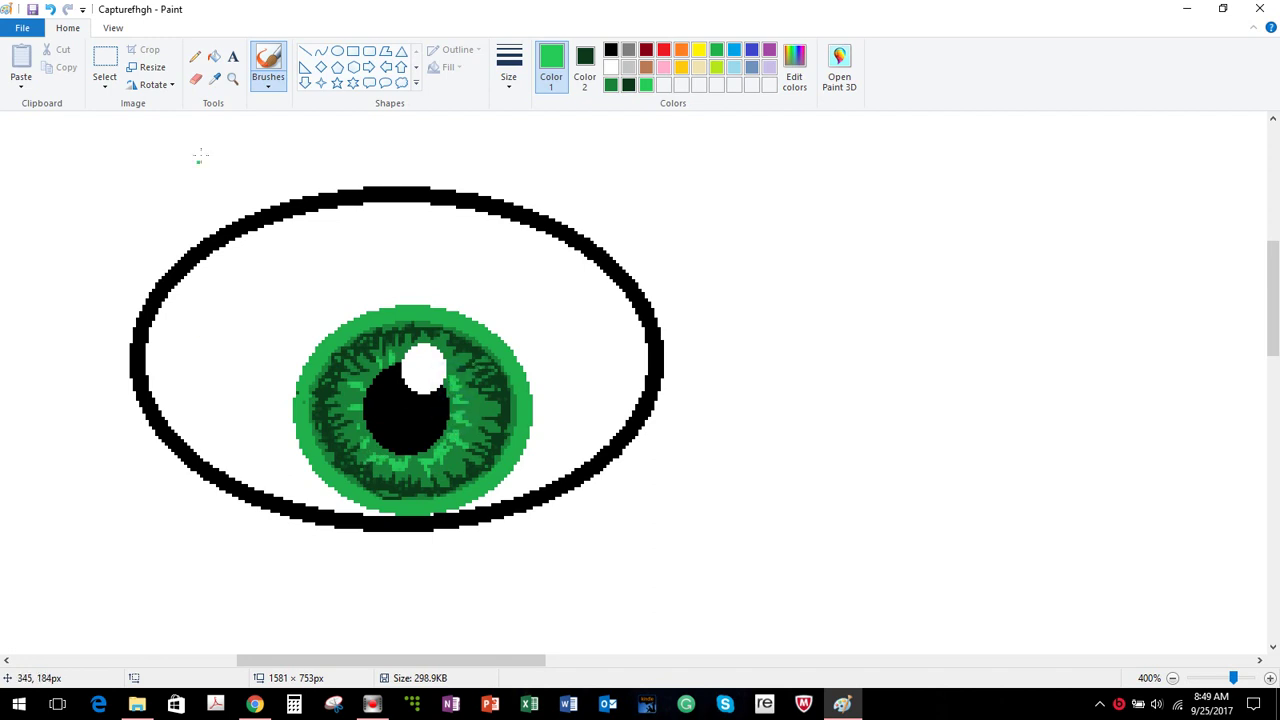
- Save the drawing and zoom back out to 100%
{"action": "left_click", "coordinate": [32, 9]}
{"action": "left_click", "coordinate": [110, 28]}
{"action": "left_click", "coordinate": [53, 58]}
{"action": "left_click", "coordinate": [53, 58]}
{"action": "left_click", "coordinate": [53, 58]}
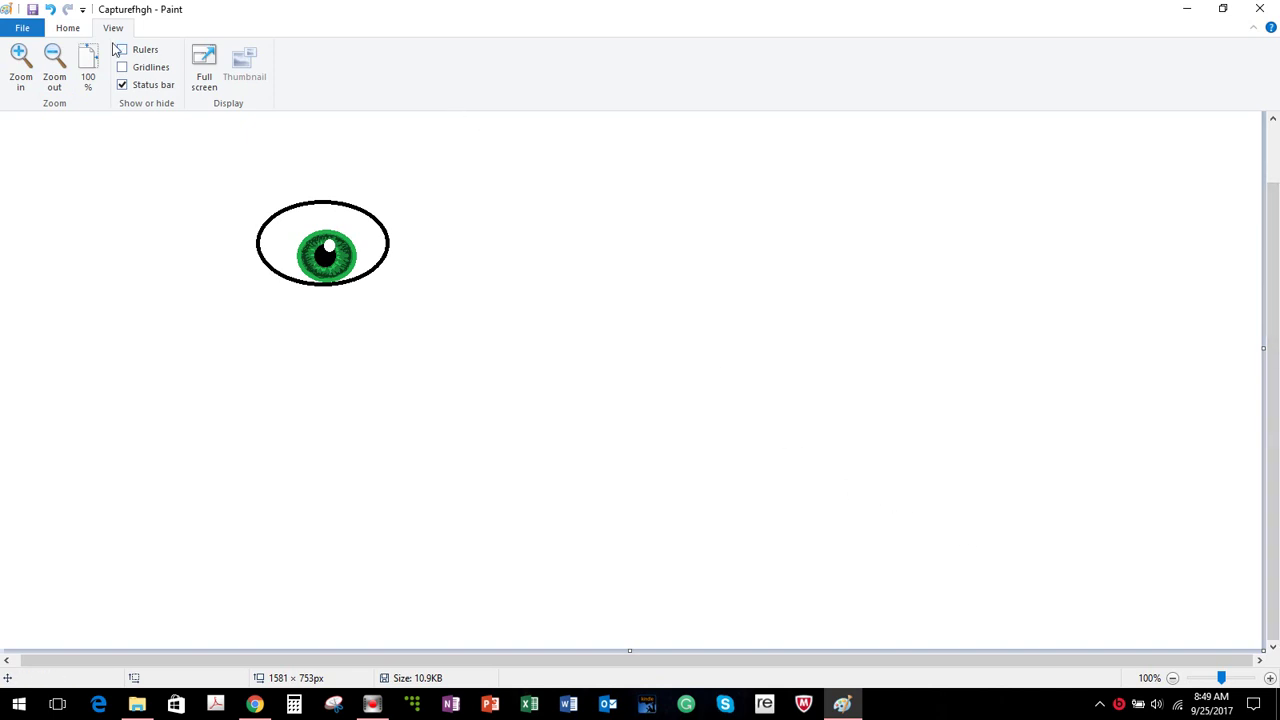
- Select the standard style in the Brushes menu
{"action": "left_click", "coordinate": [68, 29]}
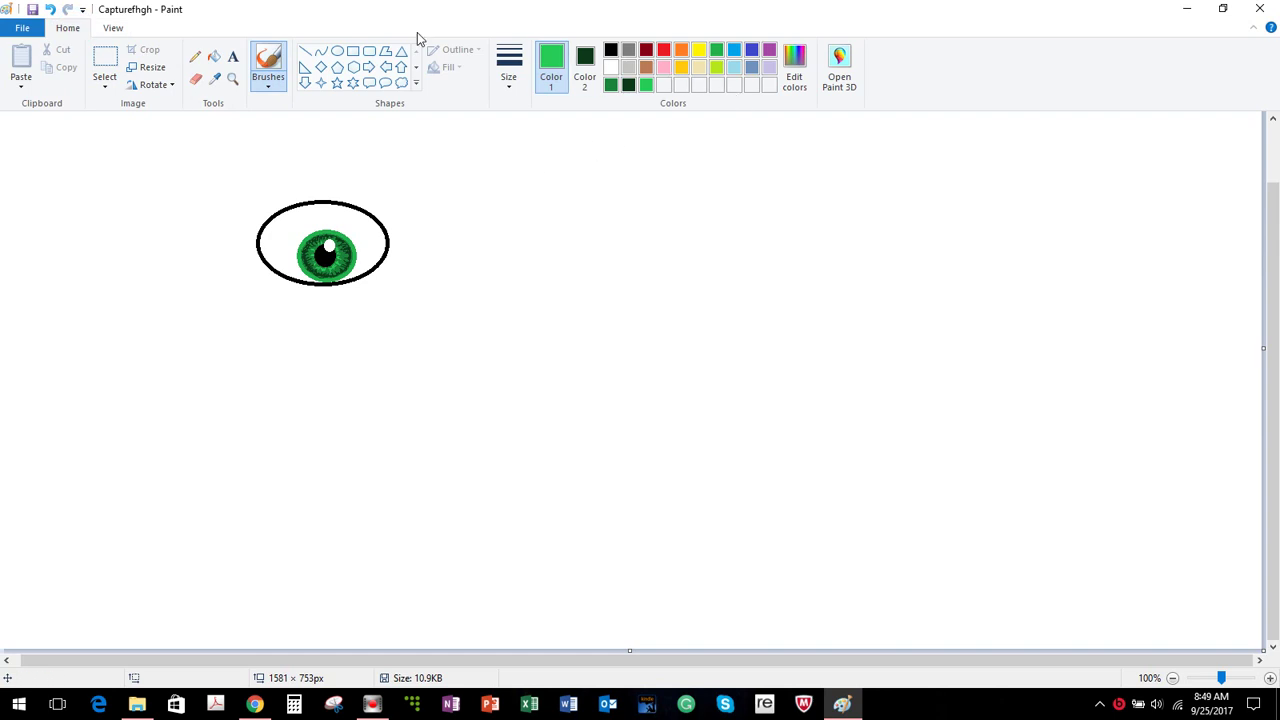
{"action": "left_click", "coordinate": [268, 82]}
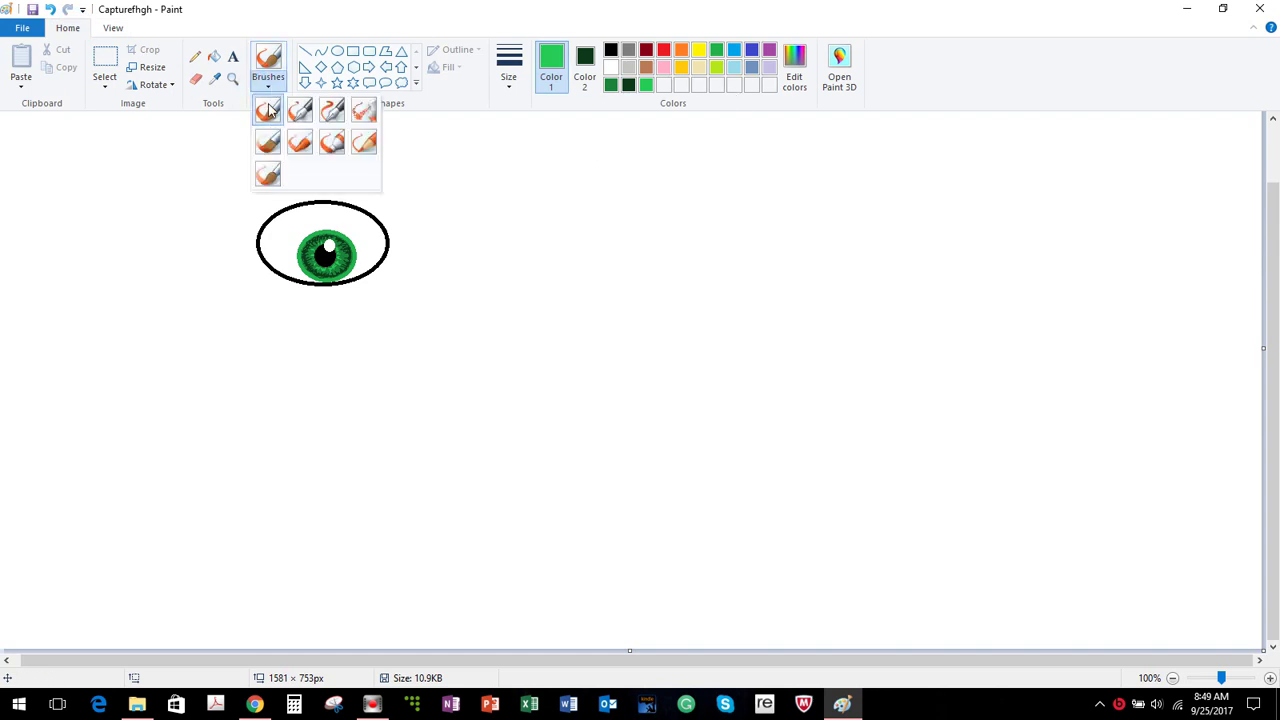
{"action": "left_click", "coordinate": [267, 108]}
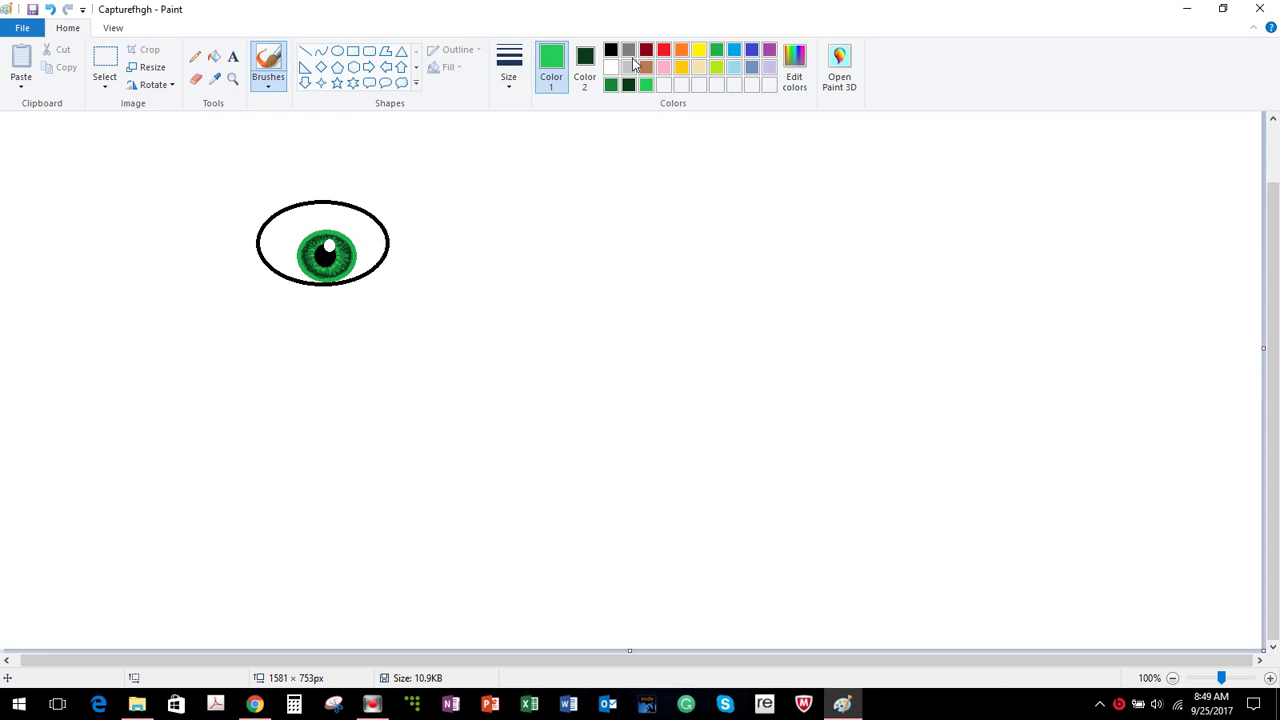
- Paint a pink tear-duct patch at the eye's right corner using the thickest brush width
{"action": "left_click", "coordinate": [611, 50]}
{"action": "left_click", "coordinate": [663, 67]}
{"action": "left_click_drag", "start_coordinate": [394, 247], "coordinate": [382, 262]}
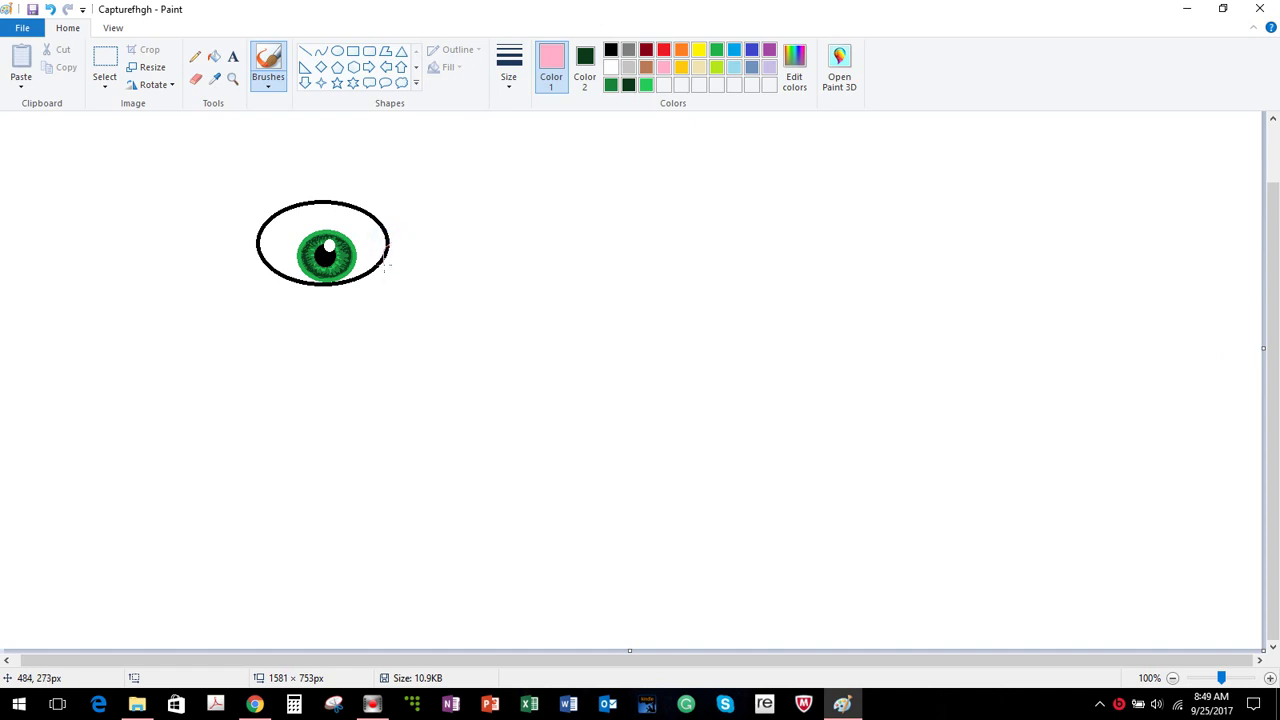
{"action": "left_click", "coordinate": [511, 82]}
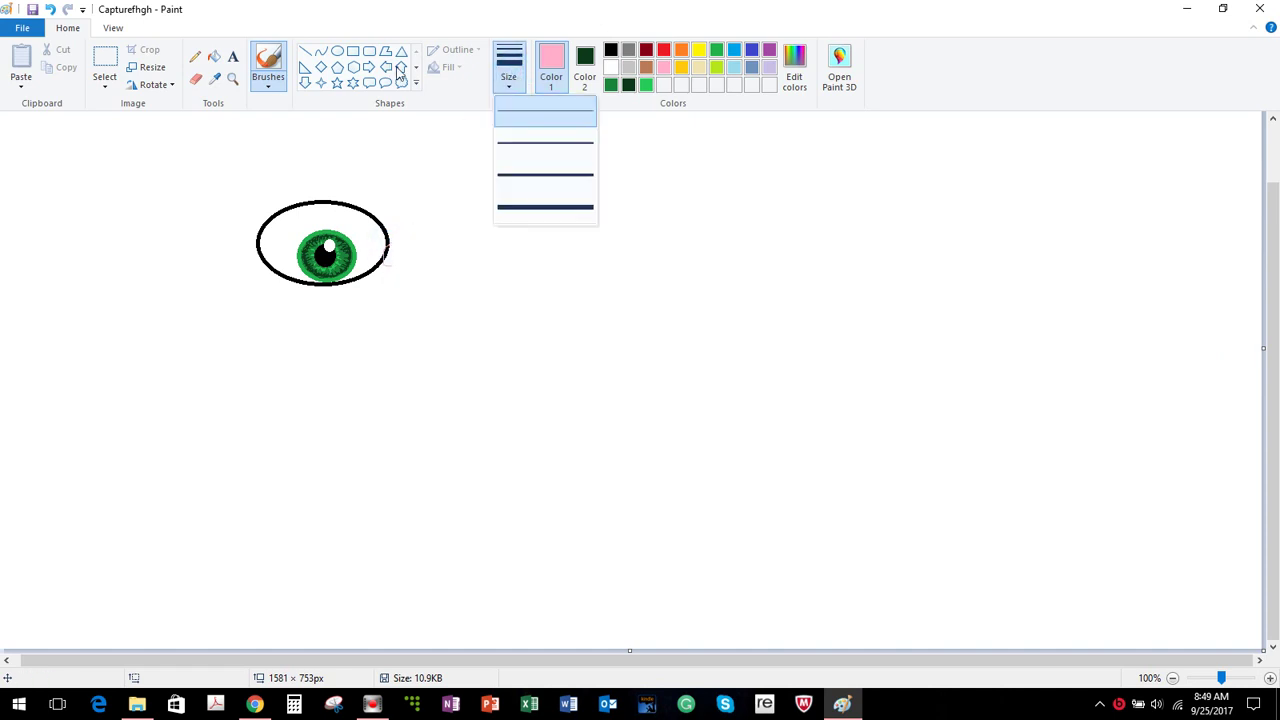
{"action": "left_click", "coordinate": [262, 62]}
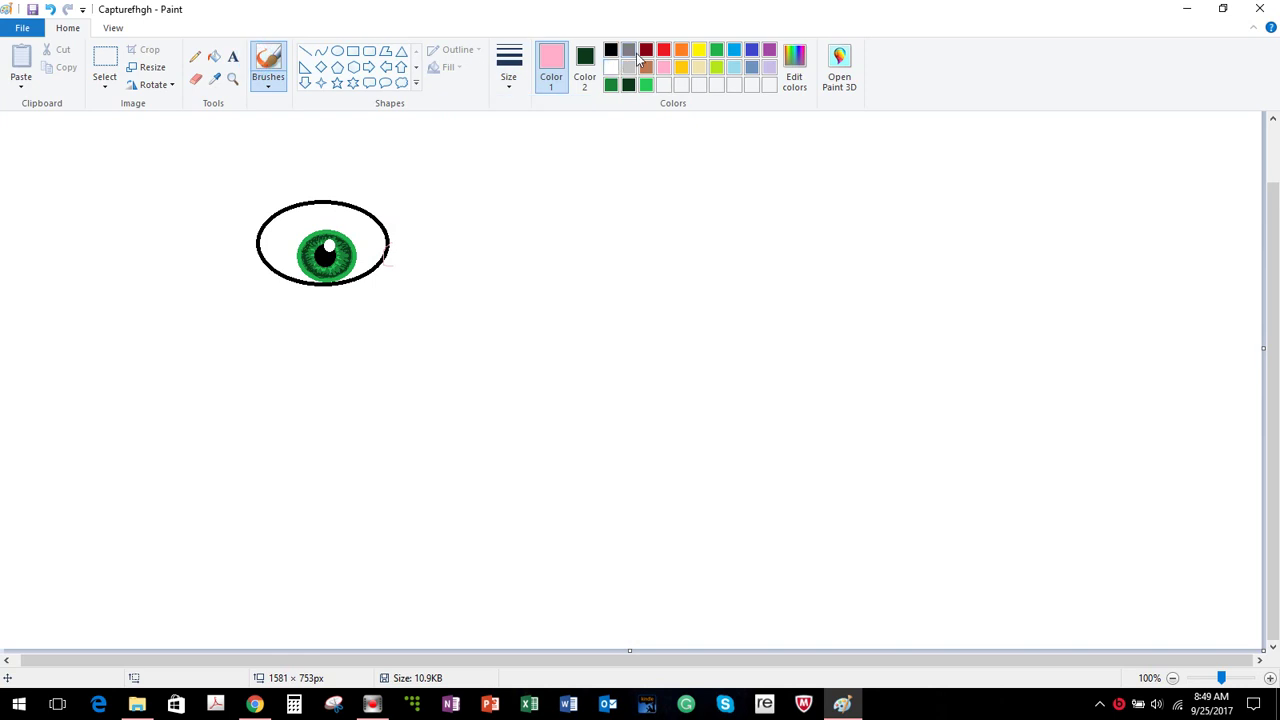
{"action": "left_click", "coordinate": [509, 68]}
{"action": "left_click", "coordinate": [522, 205]}
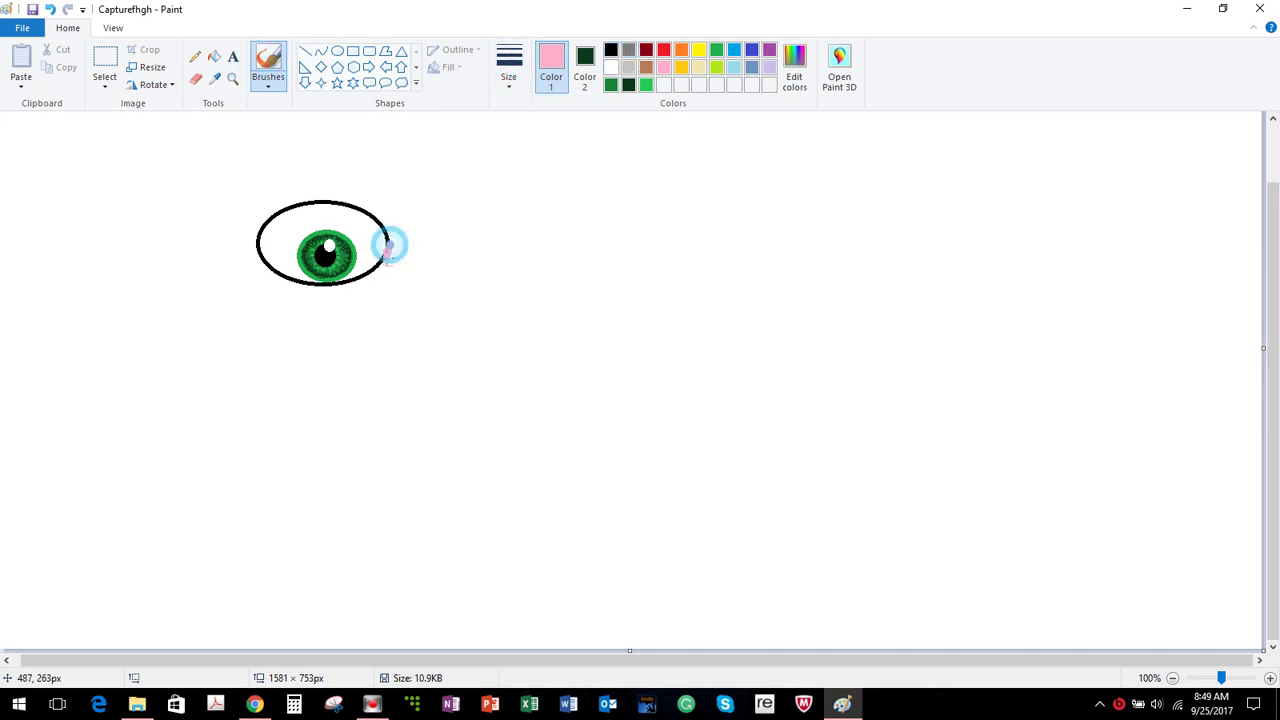
{"action": "left_click_drag", "start_coordinate": [386, 252], "coordinate": [401, 248]}
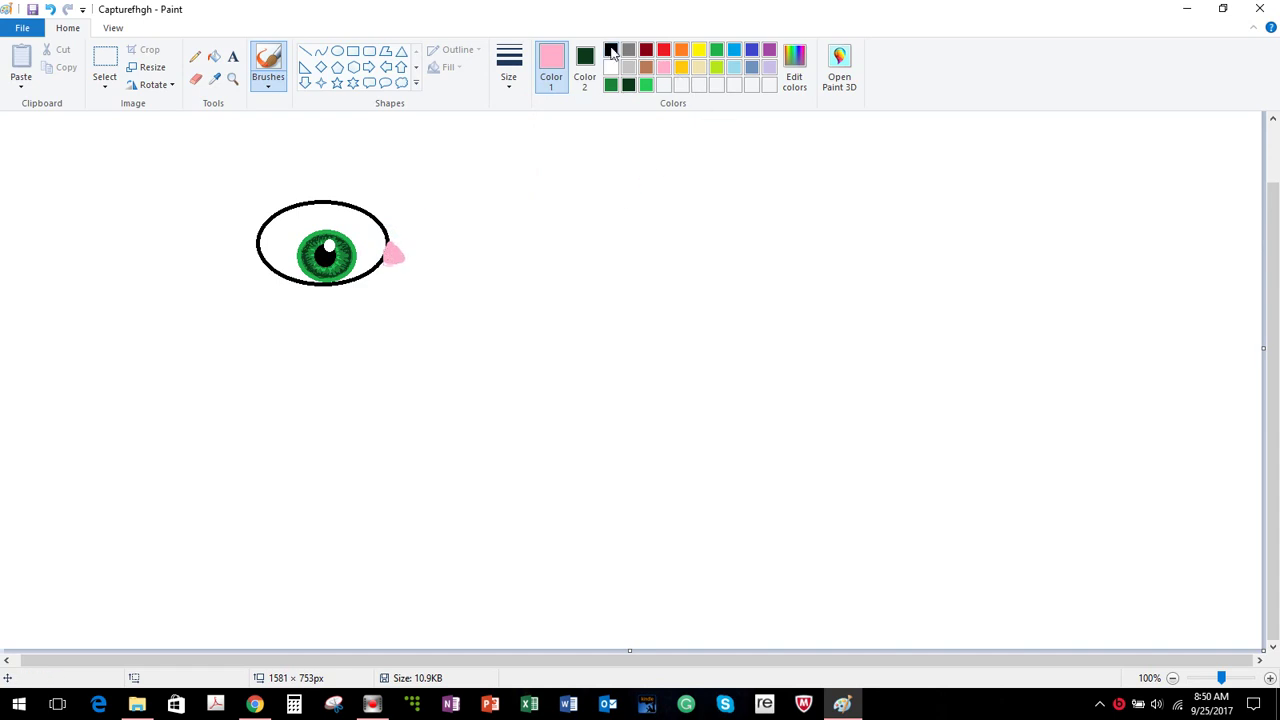
{"action": "left_click", "coordinate": [612, 50]}
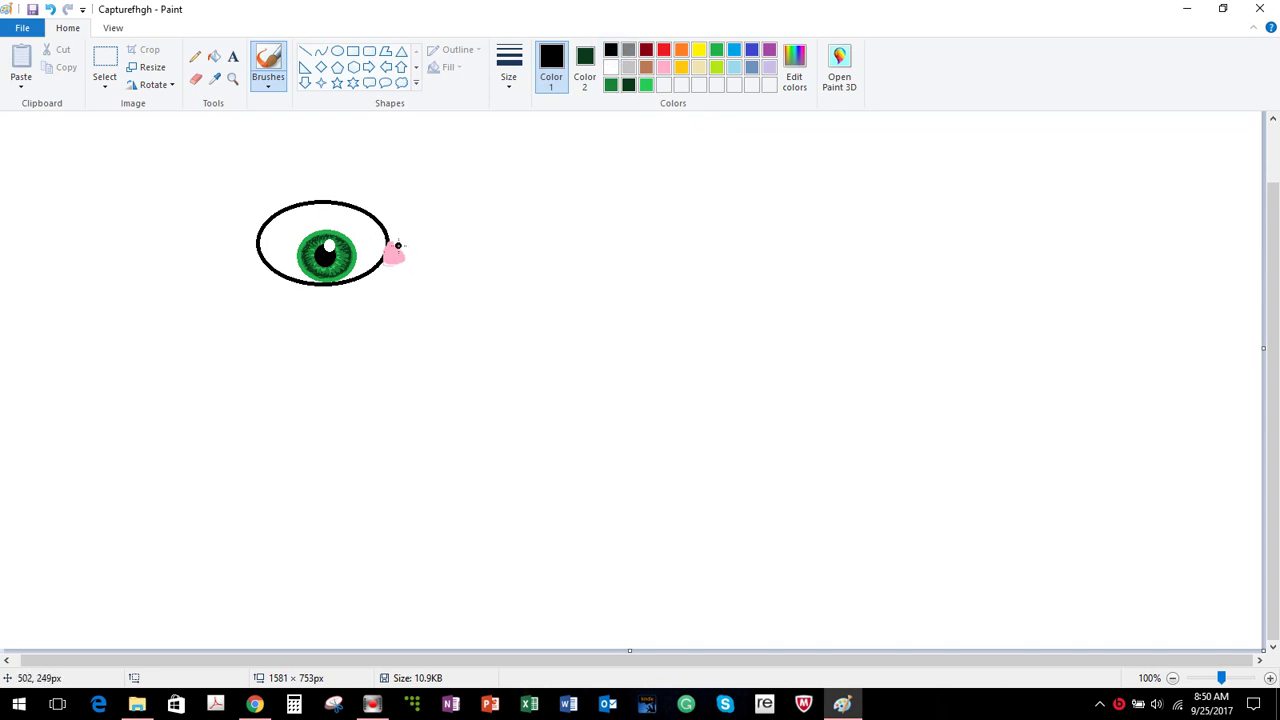
- Brush a black eyelid stroke along the eye's top edge near the right corner
{"action": "mouse_move", "coordinate": [397, 247]}
{"action": "left_mouse_down"}
{"action": "mouse_move", "coordinate": [323, 207]}
{"action": "mouse_move", "coordinate": [232, 253]}
{"action": "mouse_move", "coordinate": [317, 281]}
{"action": "mouse_move", "coordinate": [366, 278]}
{"action": "mouse_move", "coordinate": [407, 243]}
{"action": "left_mouse_up"}
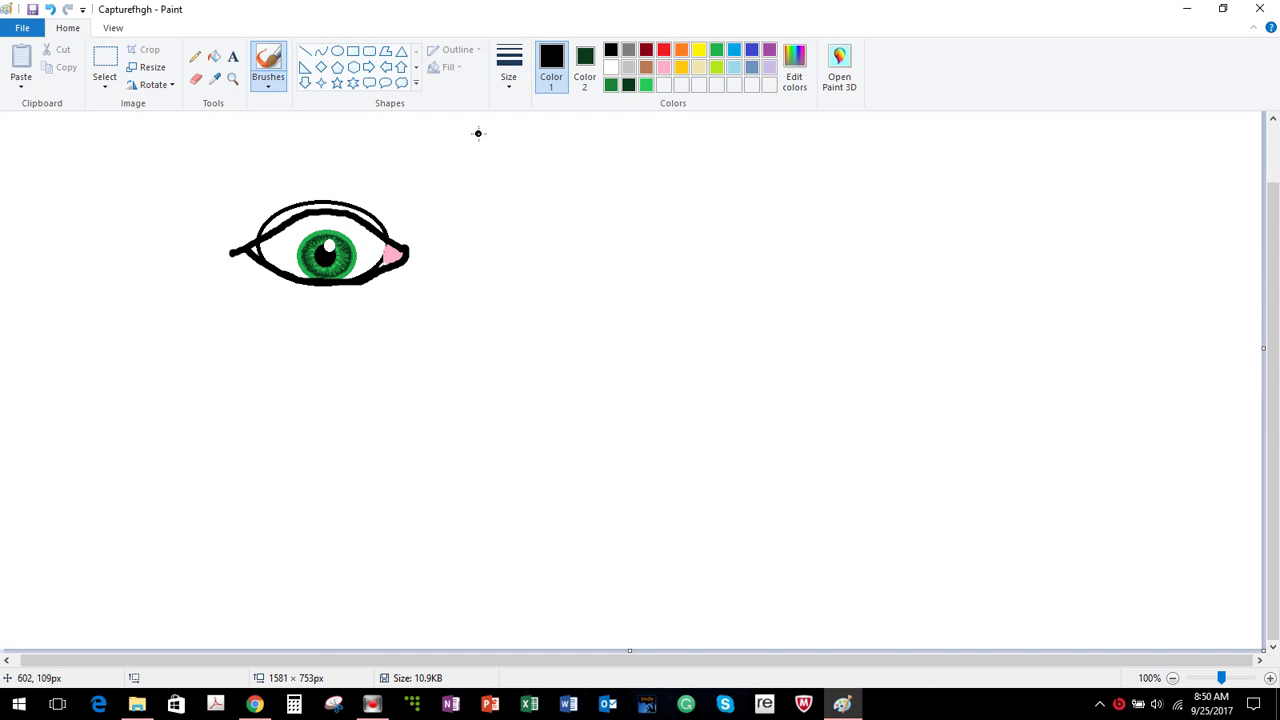
- Erase the old oval's stray top arc with a white eraser, leaving the almond eyelid outline
{"action": "left_click", "coordinate": [195, 78]}
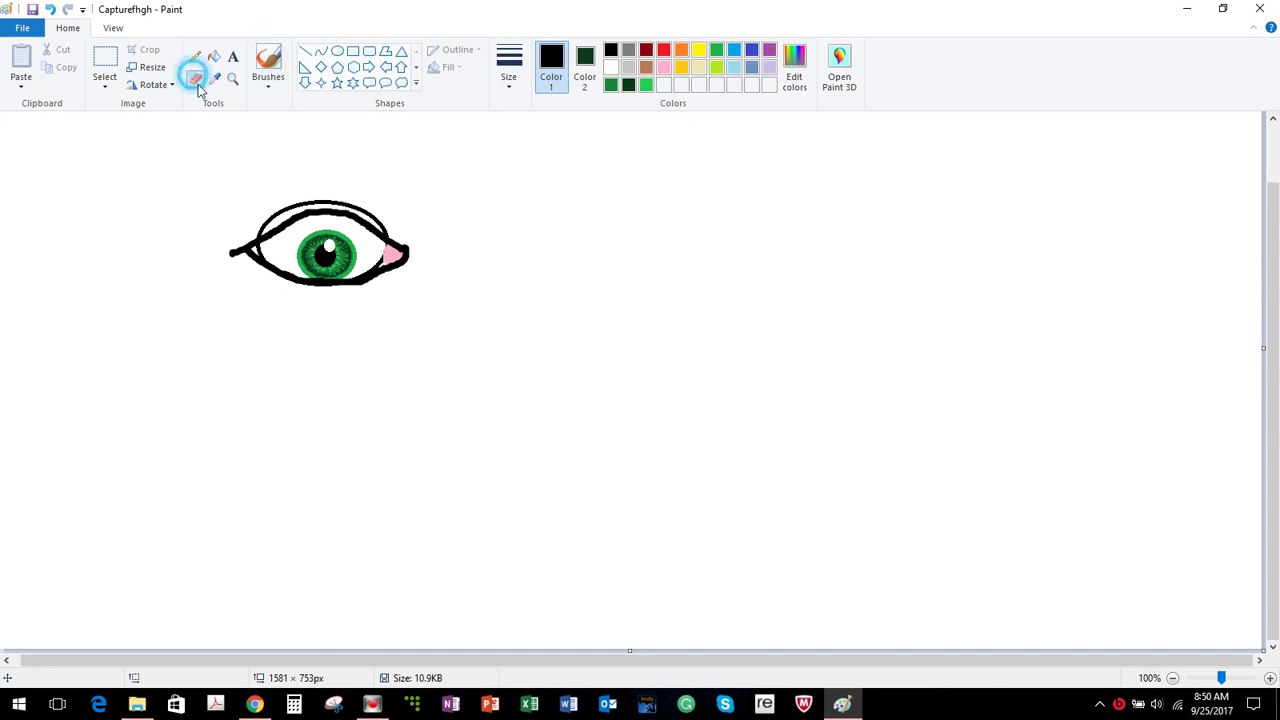
{"action": "left_click", "coordinate": [611, 67]}
{"action": "left_click", "coordinate": [586, 66]}
{"action": "left_click", "coordinate": [611, 67]}
{"action": "mouse_move", "coordinate": [318, 207]}
{"action": "left_mouse_down"}
{"action": "mouse_move", "coordinate": [290, 192]}
{"action": "mouse_move", "coordinate": [308, 197]}
{"action": "mouse_move", "coordinate": [287, 208]}
{"action": "mouse_move", "coordinate": [341, 200]}
{"action": "mouse_move", "coordinate": [284, 206]}
{"action": "mouse_move", "coordinate": [242, 234]}
{"action": "left_mouse_up"}
{"action": "left_click_drag", "start_coordinate": [326, 200], "coordinate": [380, 222]}
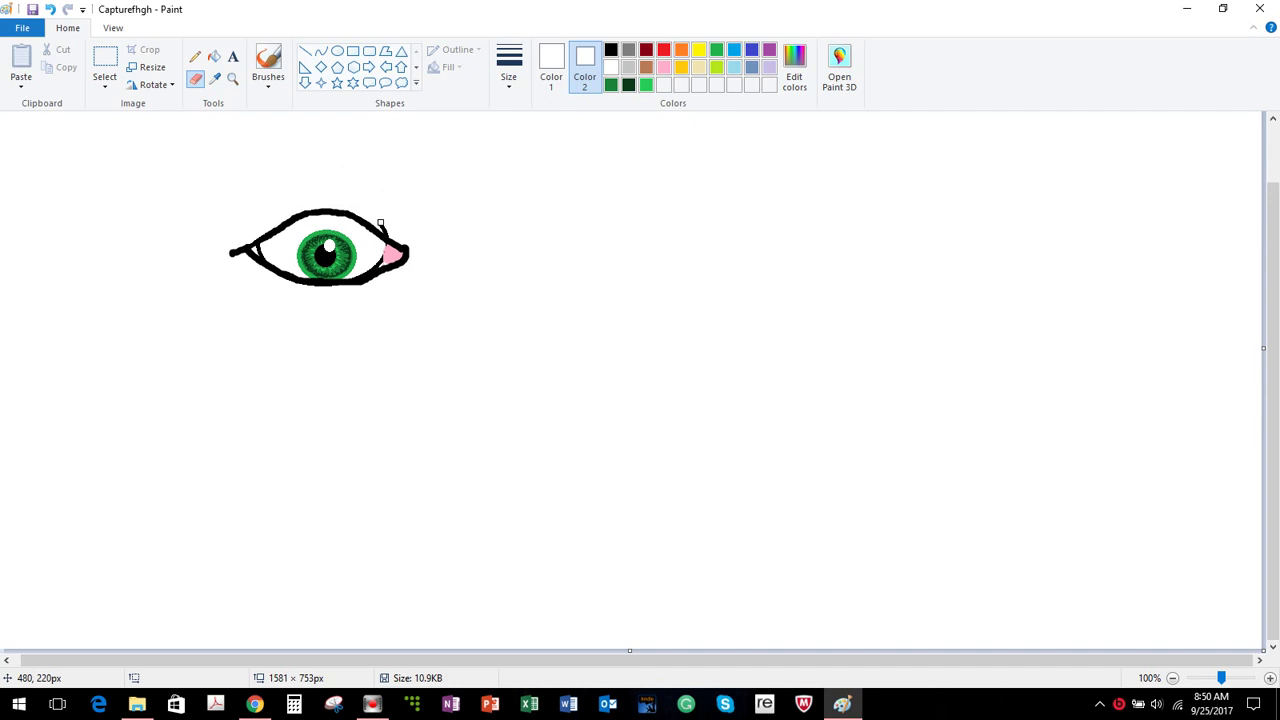
- Mix a darker custom pink in Edit colors as the secondary colour
{"action": "left_click", "coordinate": [663, 67]}
{"action": "left_click", "coordinate": [792, 60]}
{"action": "left_click_drag", "start_coordinate": [812, 263], "coordinate": [812, 286]}
{"action": "left_click", "coordinate": [492, 459]}
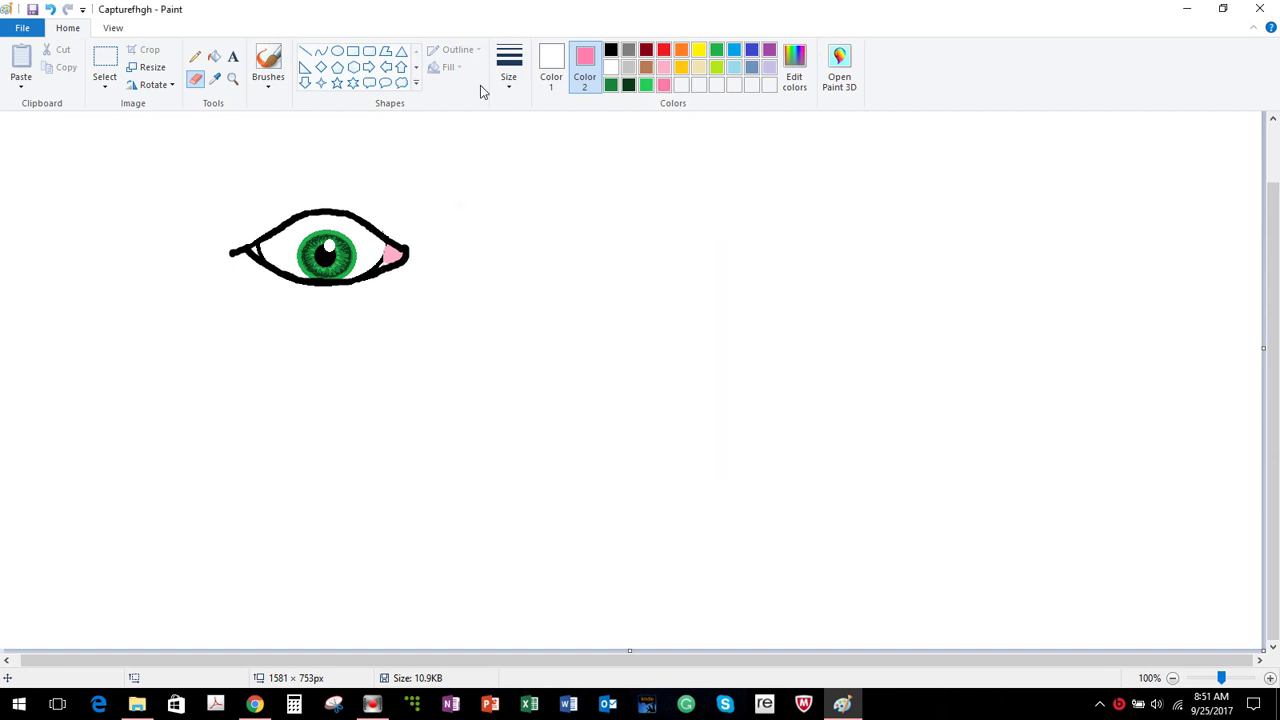
- Brush pink into the eye's inner corner using pink as the primary colour
{"action": "left_click", "coordinate": [270, 62]}
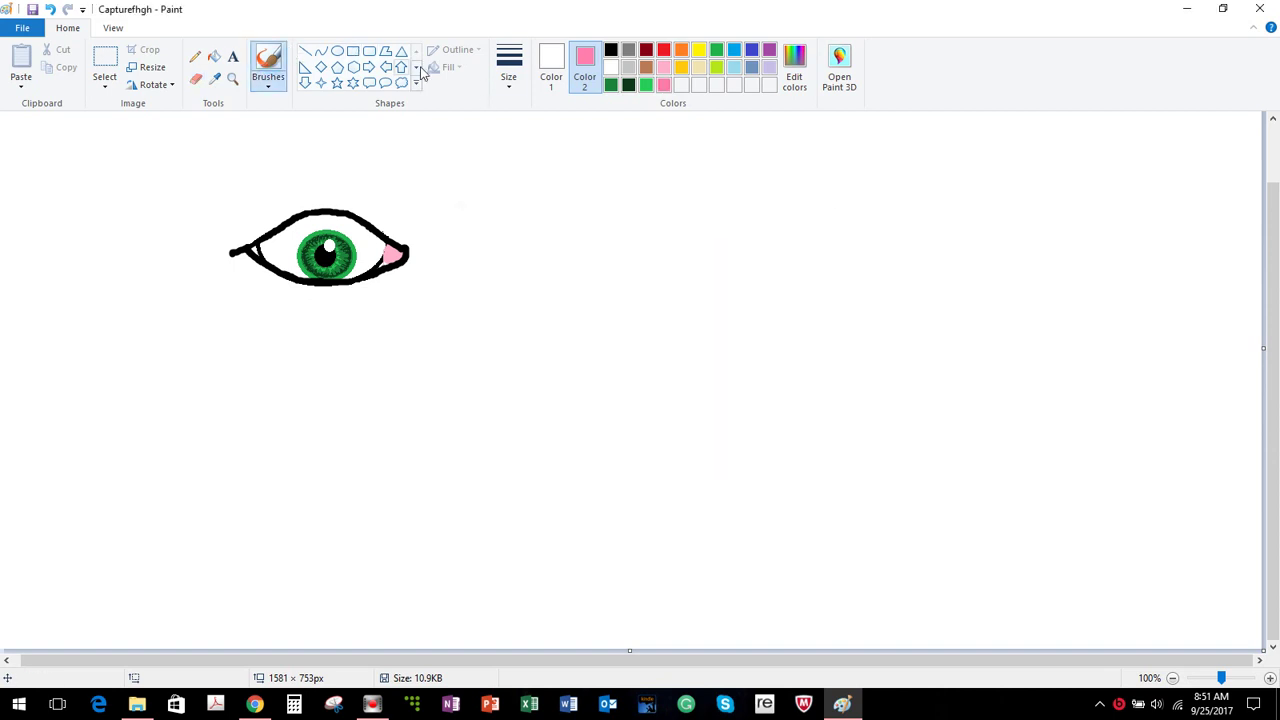
{"action": "left_click", "coordinate": [509, 68]}
{"action": "left_click", "coordinate": [424, 229]}
{"action": "left_click_drag", "start_coordinate": [390, 252], "coordinate": [390, 258]}
{"action": "left_click", "coordinate": [551, 65]}
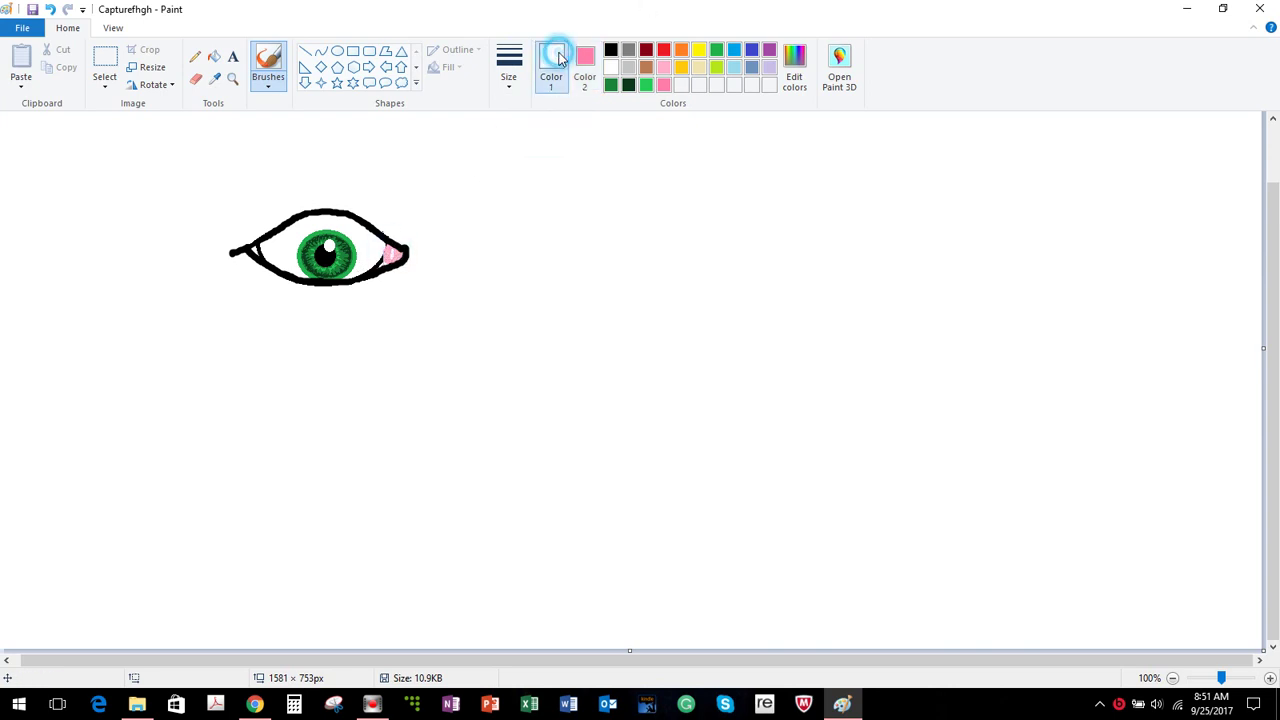
{"action": "left_click", "coordinate": [662, 84]}
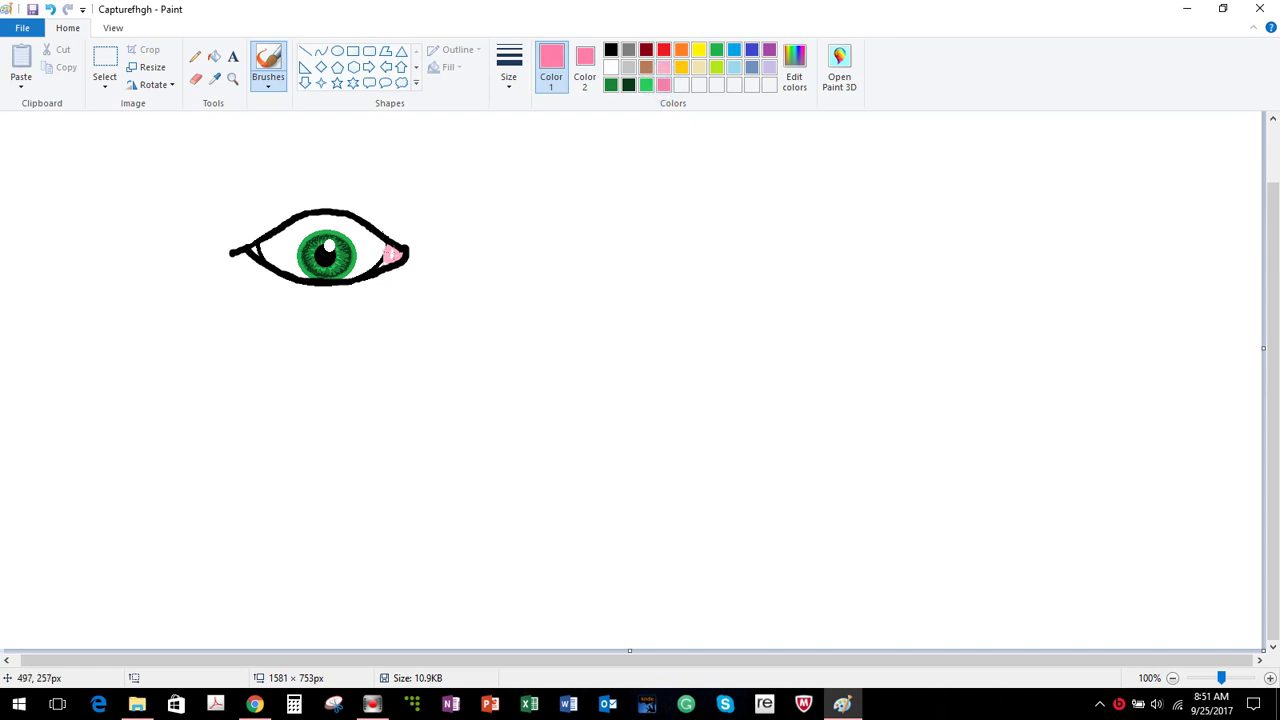
{"action": "left_click_drag", "start_coordinate": [392, 254], "coordinate": [394, 258]}
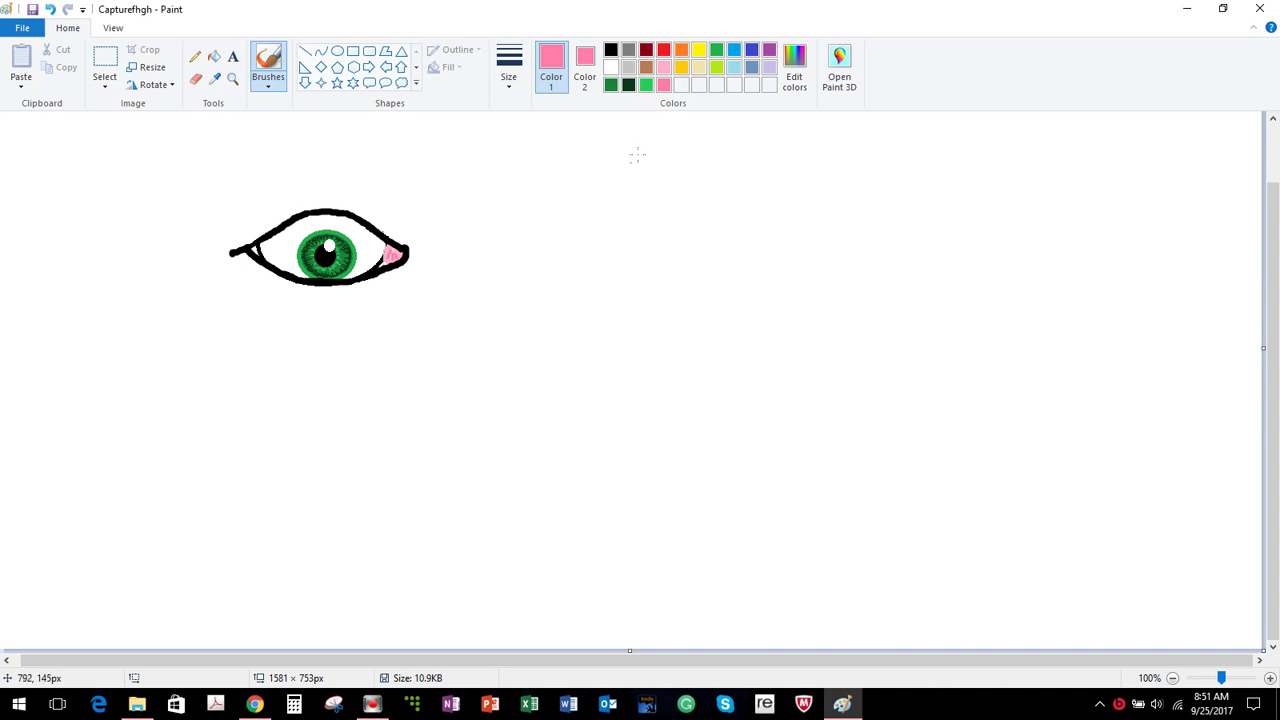
- Deepen the pink further and brush it into the inner and left eye corners
{"action": "left_click", "coordinate": [796, 64]}
{"action": "left_click_drag", "start_coordinate": [815, 283], "coordinate": [812, 292]}
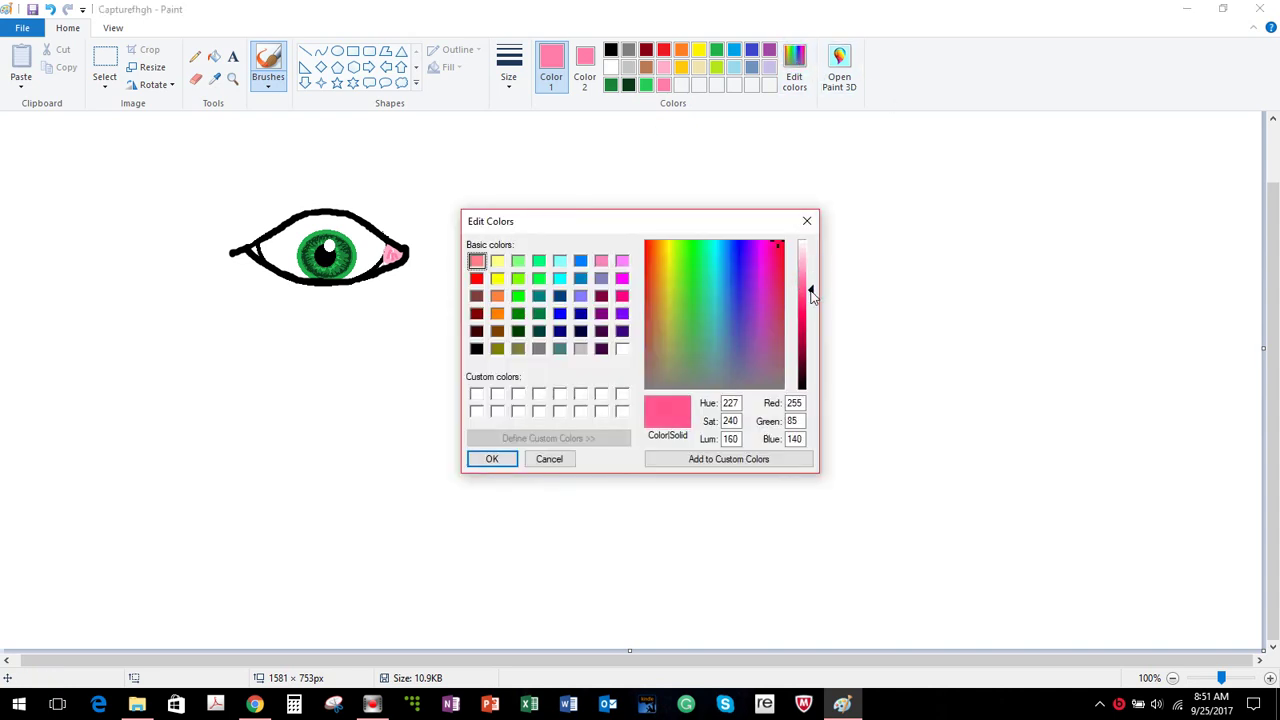
{"action": "left_click", "coordinate": [488, 461]}
{"action": "mouse_move", "coordinate": [392, 252]}
{"action": "left_mouse_down"}
{"action": "mouse_move", "coordinate": [409, 258]}
{"action": "mouse_move", "coordinate": [383, 260]}
{"action": "left_mouse_up"}
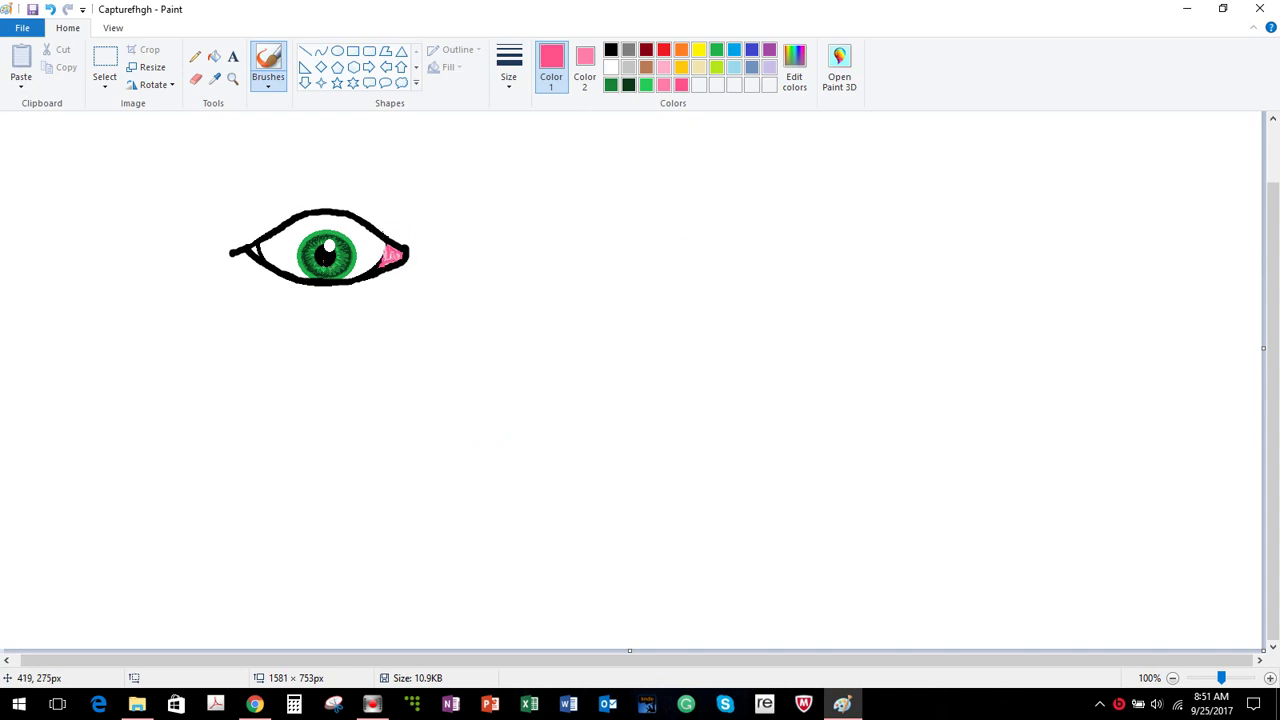
{"action": "left_click_drag", "start_coordinate": [253, 248], "coordinate": [257, 249]}
- Flood-fill the white canvas around the eye with black
{"action": "left_click", "coordinate": [611, 50]}
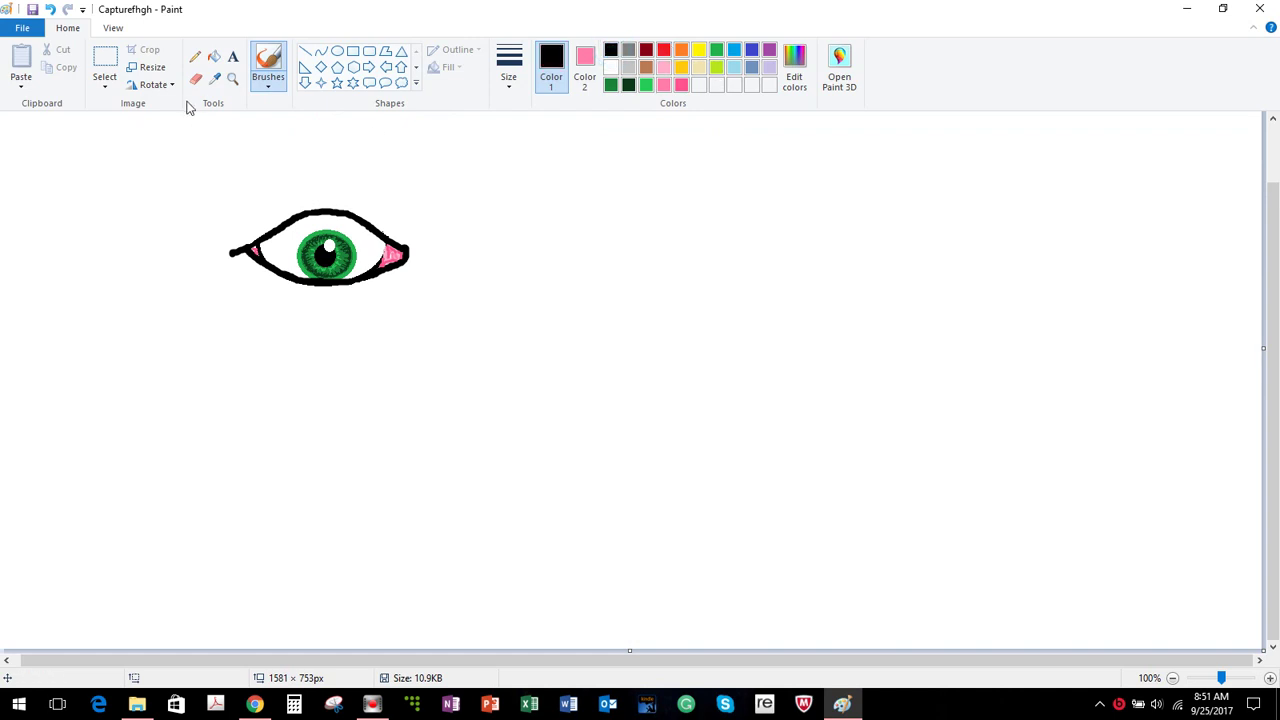
{"action": "left_click", "coordinate": [214, 57]}
{"action": "left_click", "coordinate": [808, 287]}
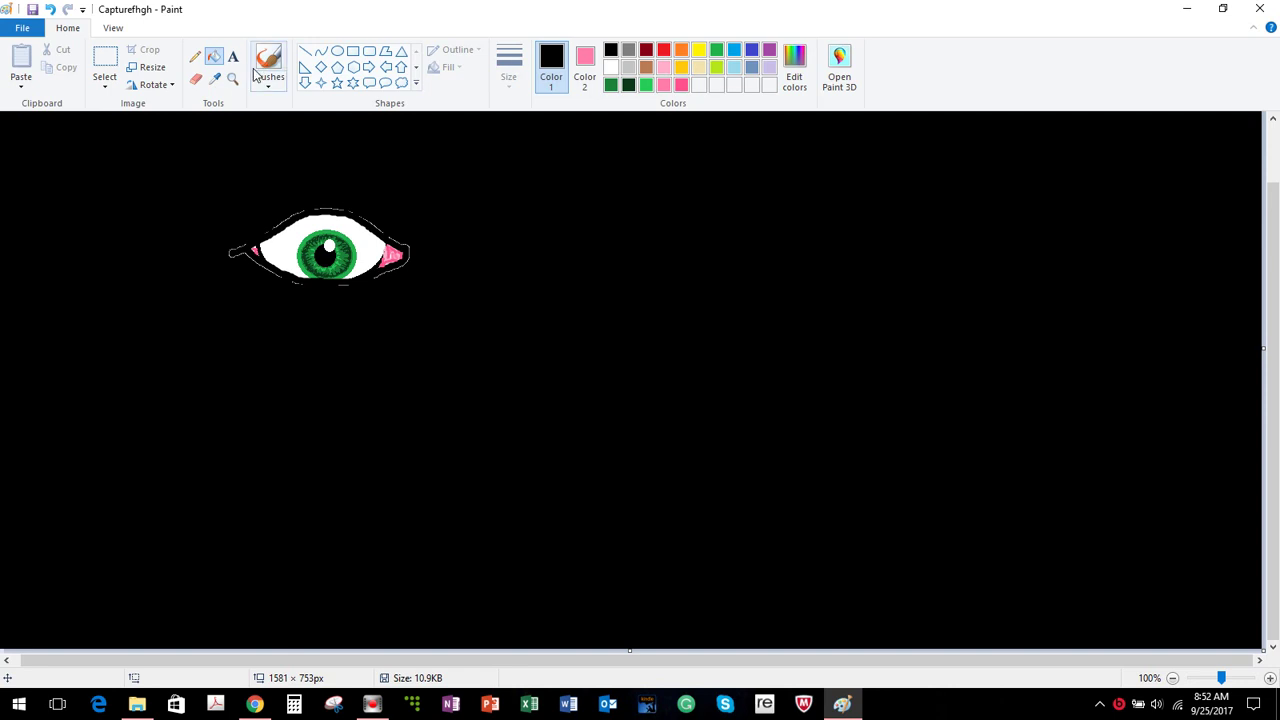
- Brush black over the eye's left corner and lower-left edge at the thickest size, then save
{"action": "left_click", "coordinate": [196, 78]}
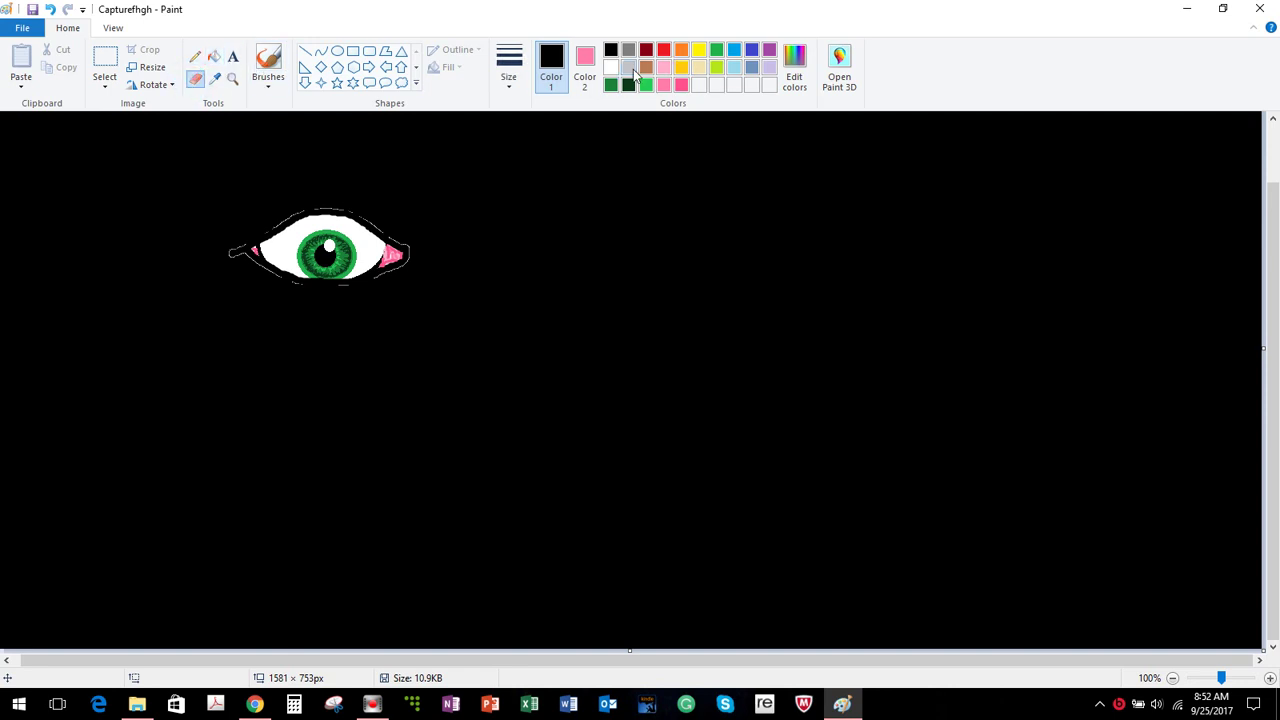
{"action": "left_click", "coordinate": [267, 60]}
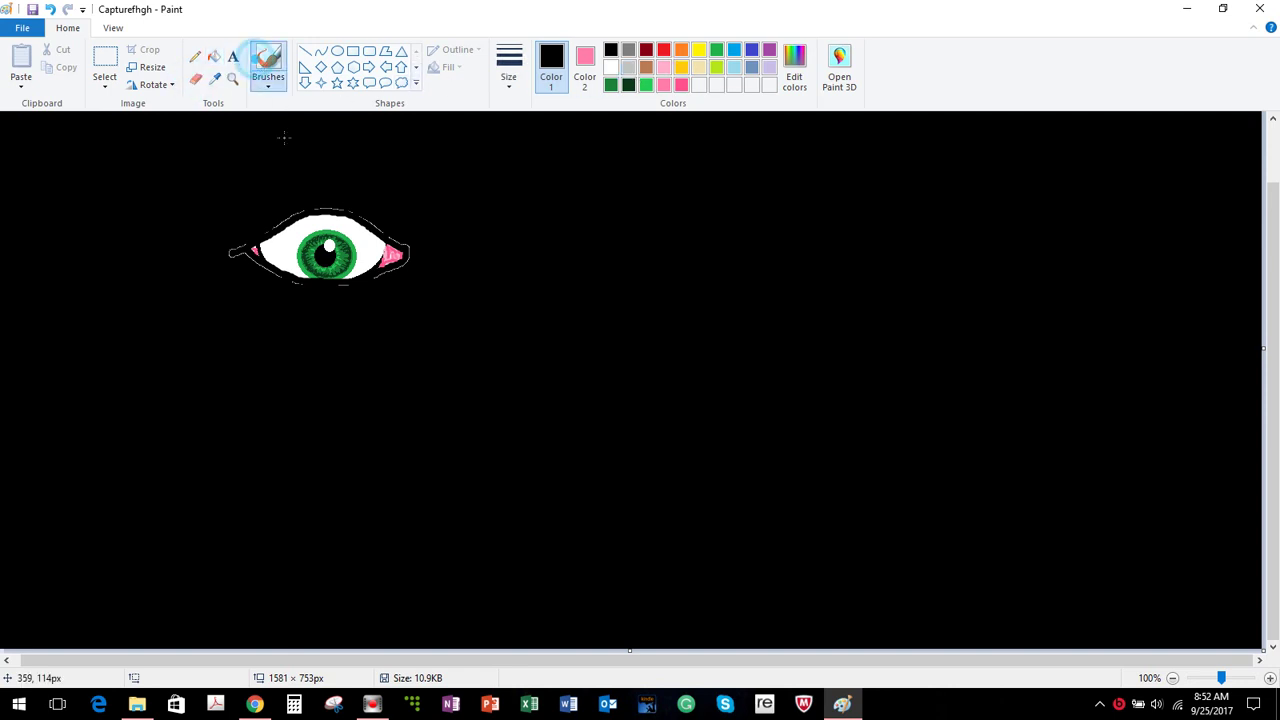
{"action": "left_click", "coordinate": [230, 240]}
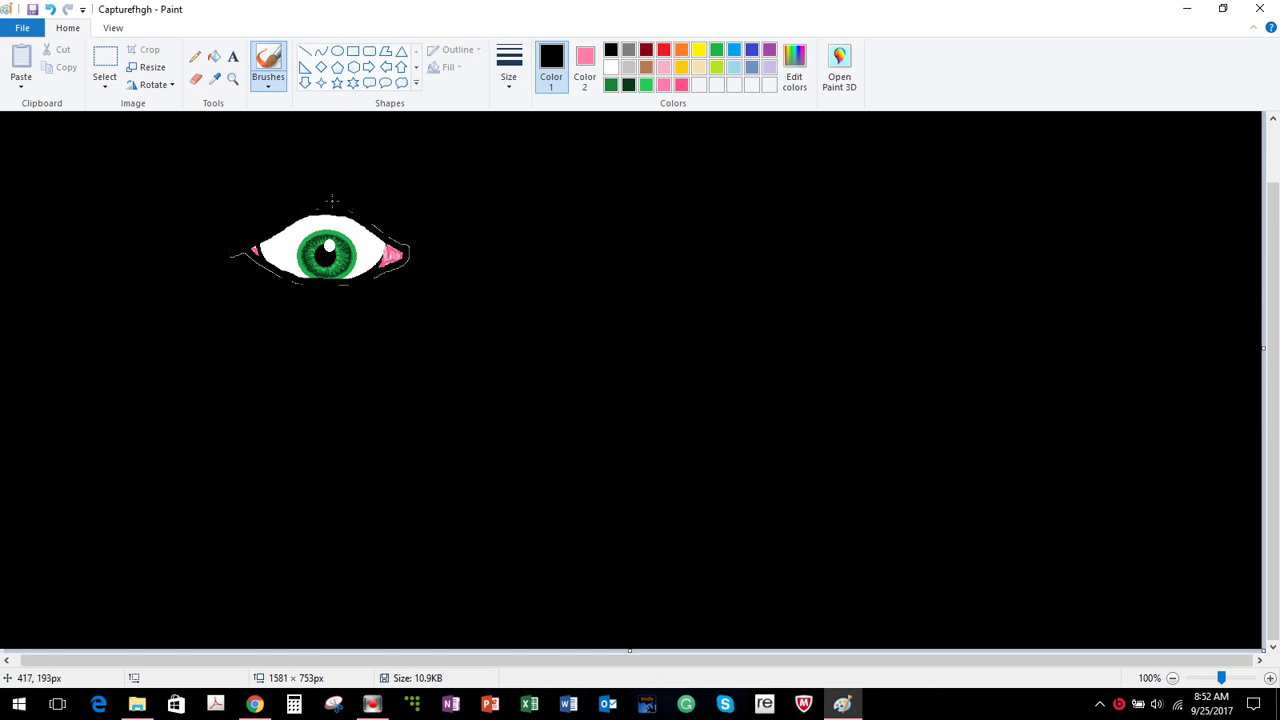
{"action": "left_click", "coordinate": [500, 88]}
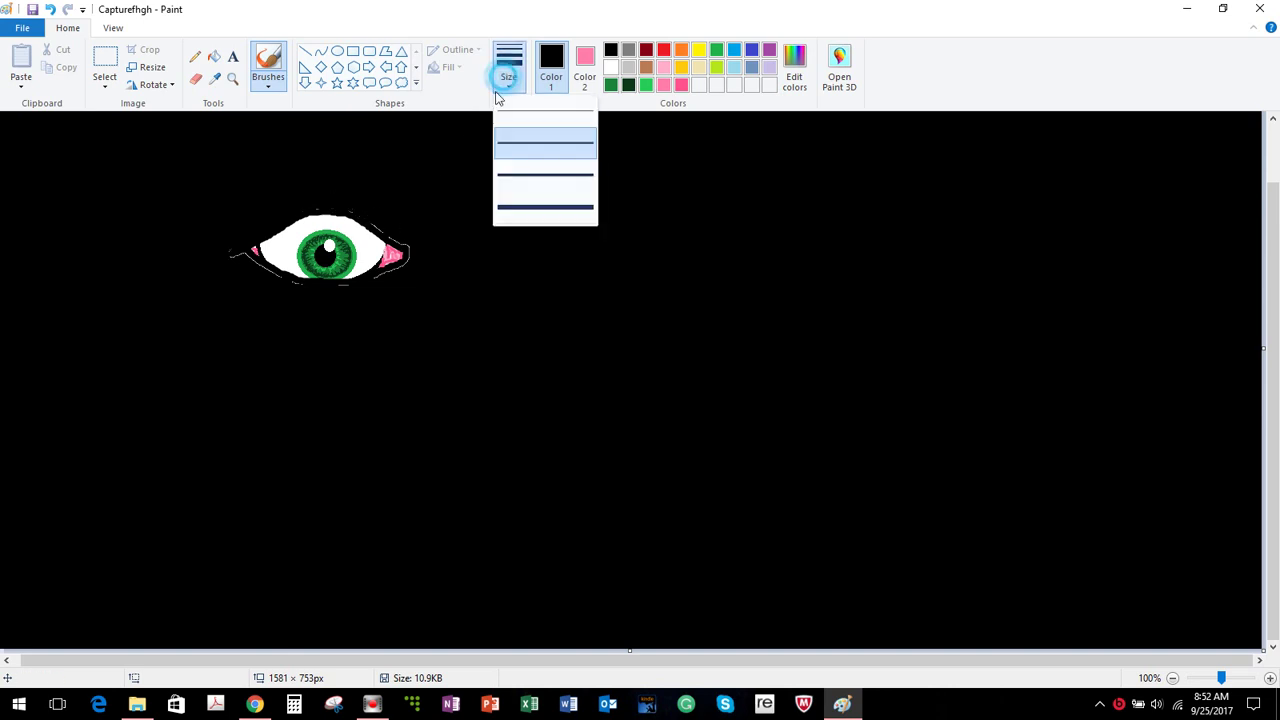
{"action": "left_click", "coordinate": [538, 216]}
{"action": "left_click", "coordinate": [356, 206]}
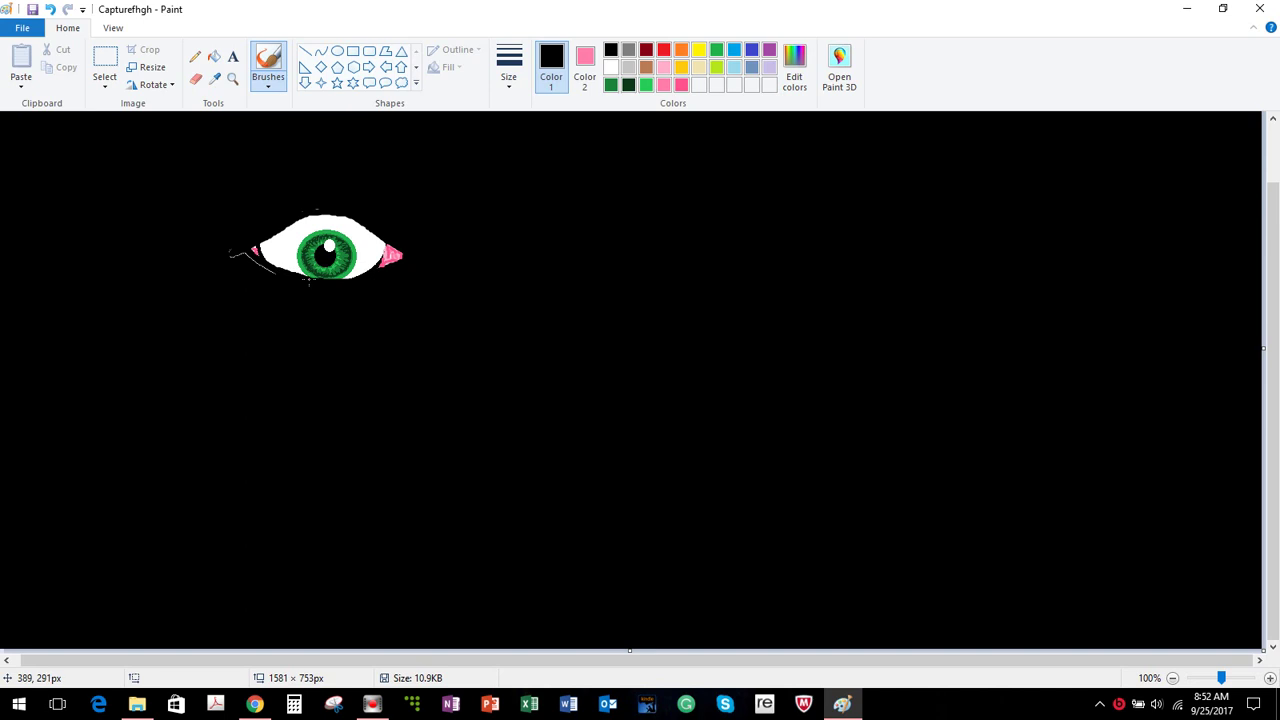
{"action": "left_click", "coordinate": [294, 278]}
{"action": "left_click", "coordinate": [32, 12]}
- Zoom the canvas to 200%
{"action": "left_click", "coordinate": [112, 28]}
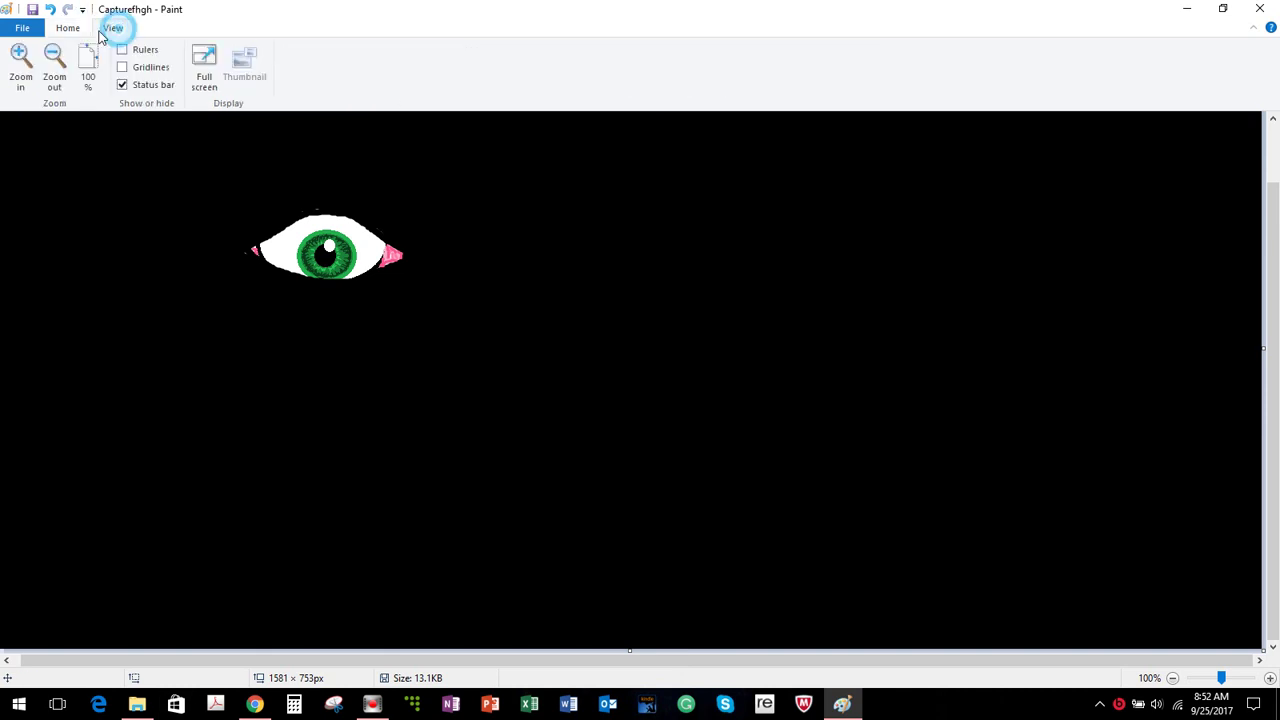
{"action": "left_click", "coordinate": [22, 62]}
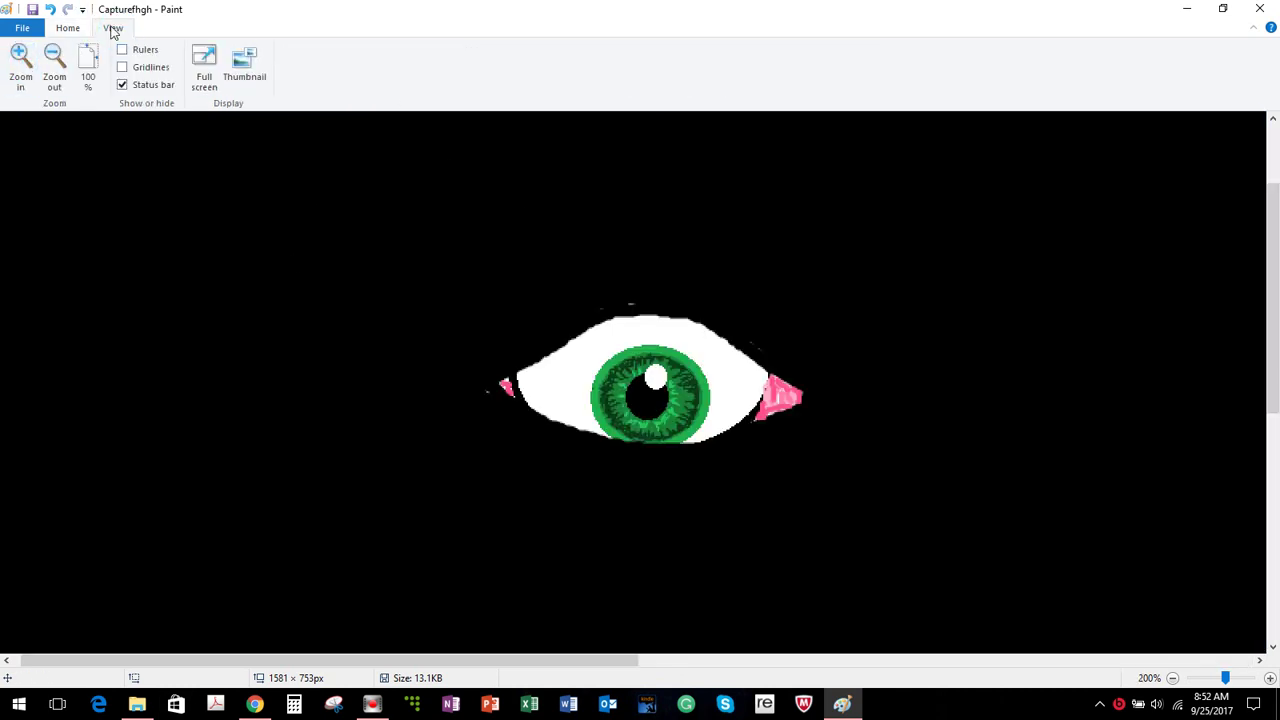
{"action": "left_click", "coordinate": [68, 28]}
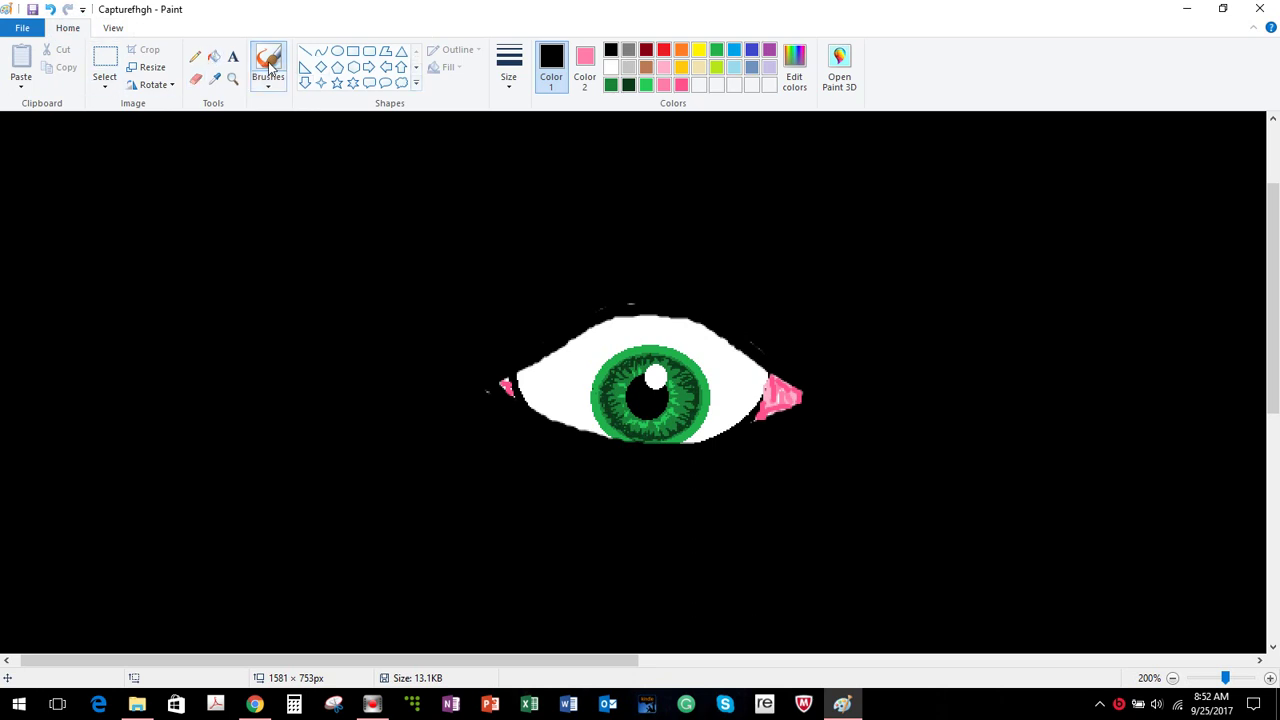
- Paint black over the white and grey specks above and left of the eye, then save
{"action": "left_click_drag", "start_coordinate": [632, 303], "coordinate": [614, 291]}
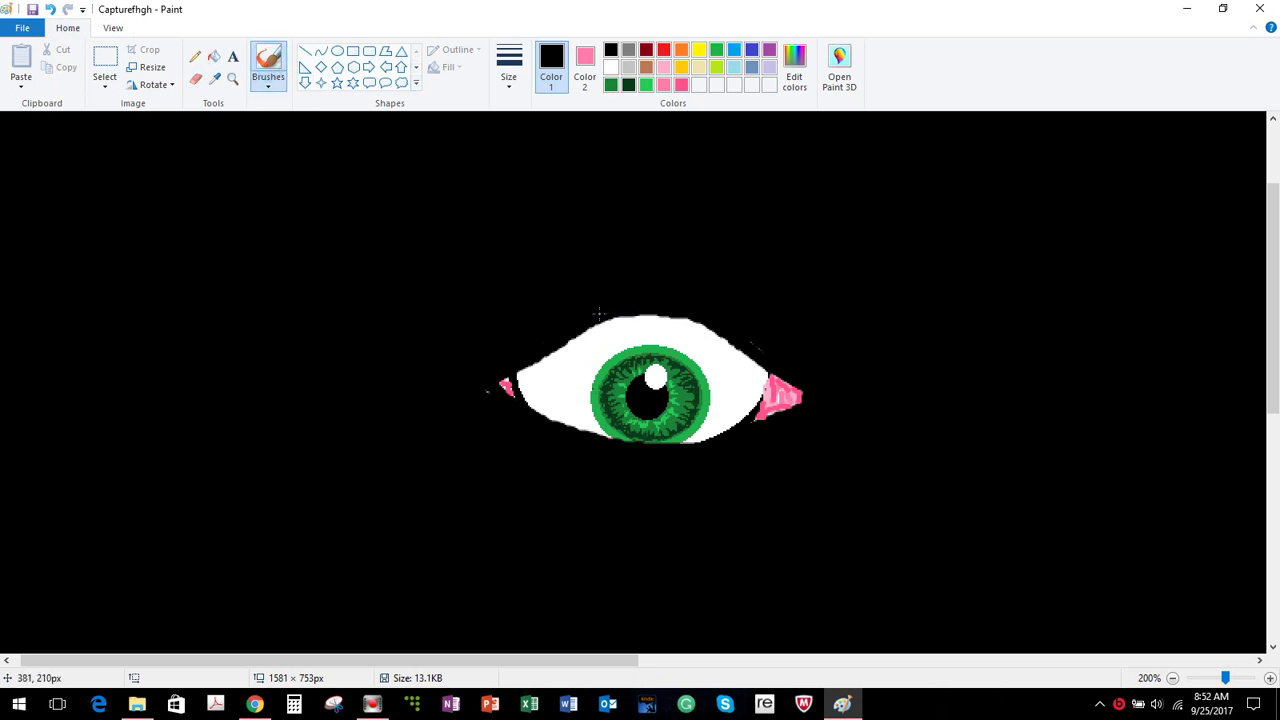
{"action": "left_click", "coordinate": [628, 303]}
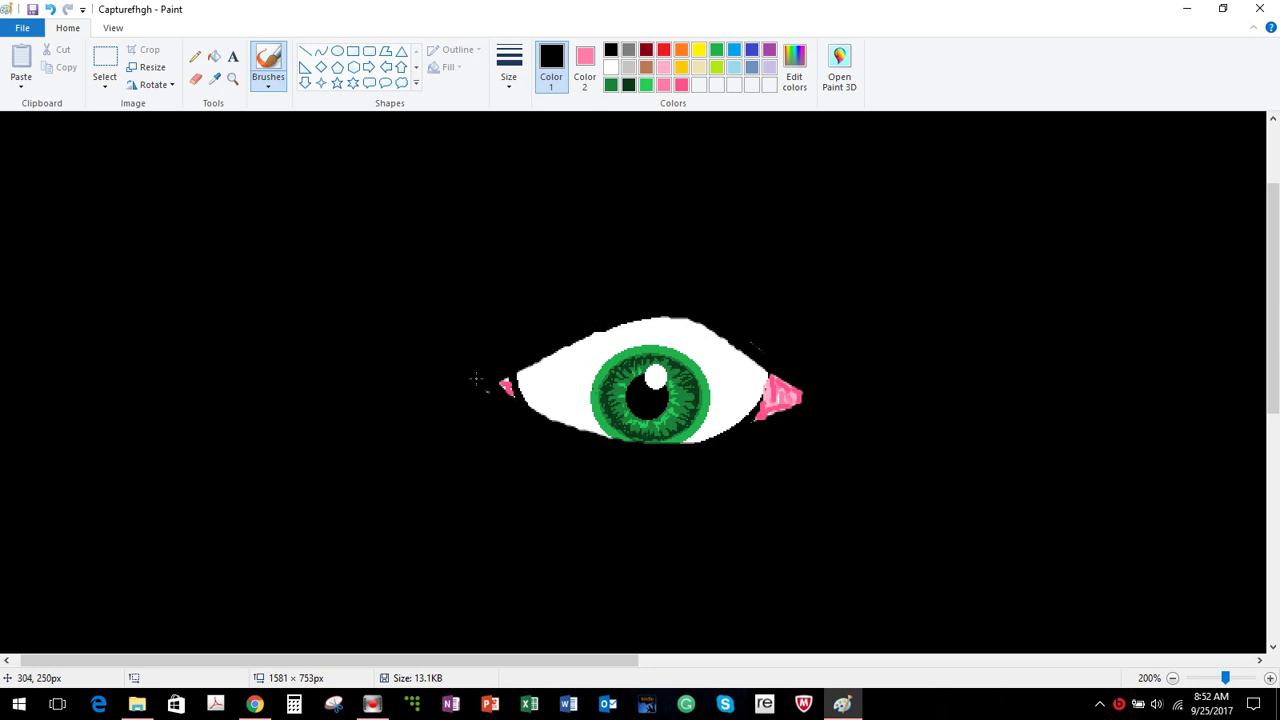
{"action": "left_click", "coordinate": [603, 313]}
{"action": "left_click", "coordinate": [476, 392]}
{"action": "left_click", "coordinate": [33, 10]}
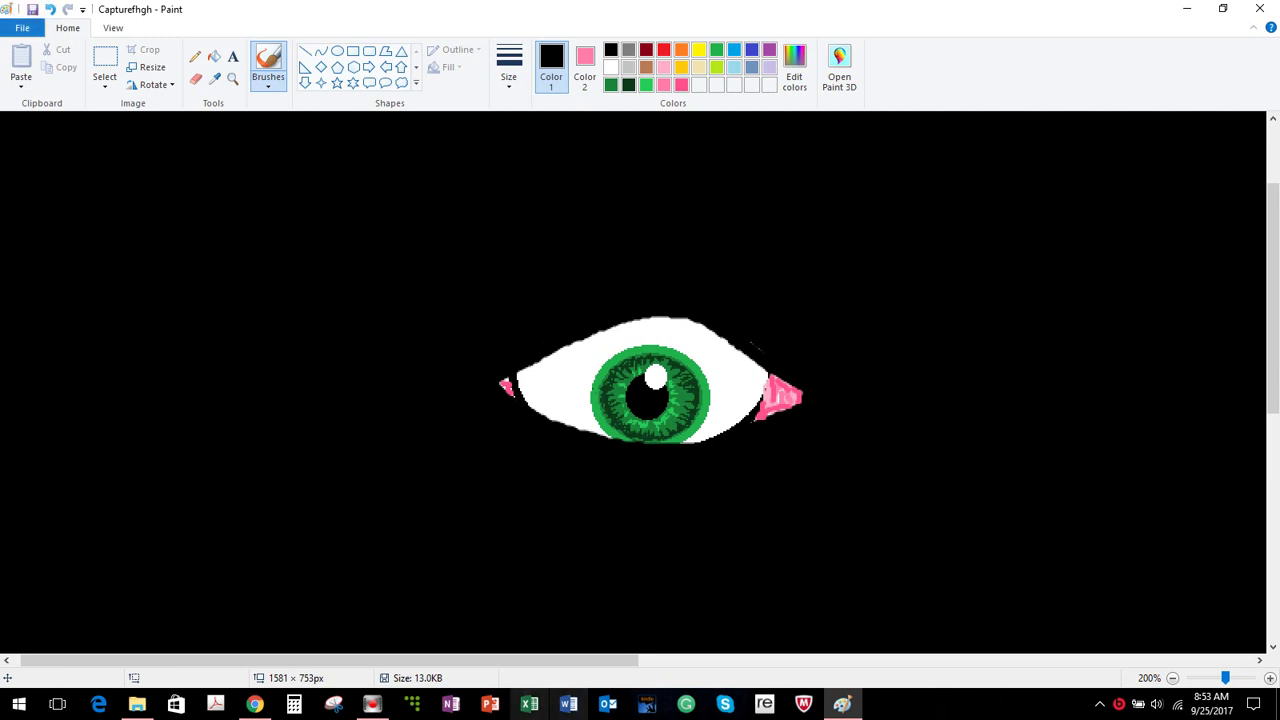